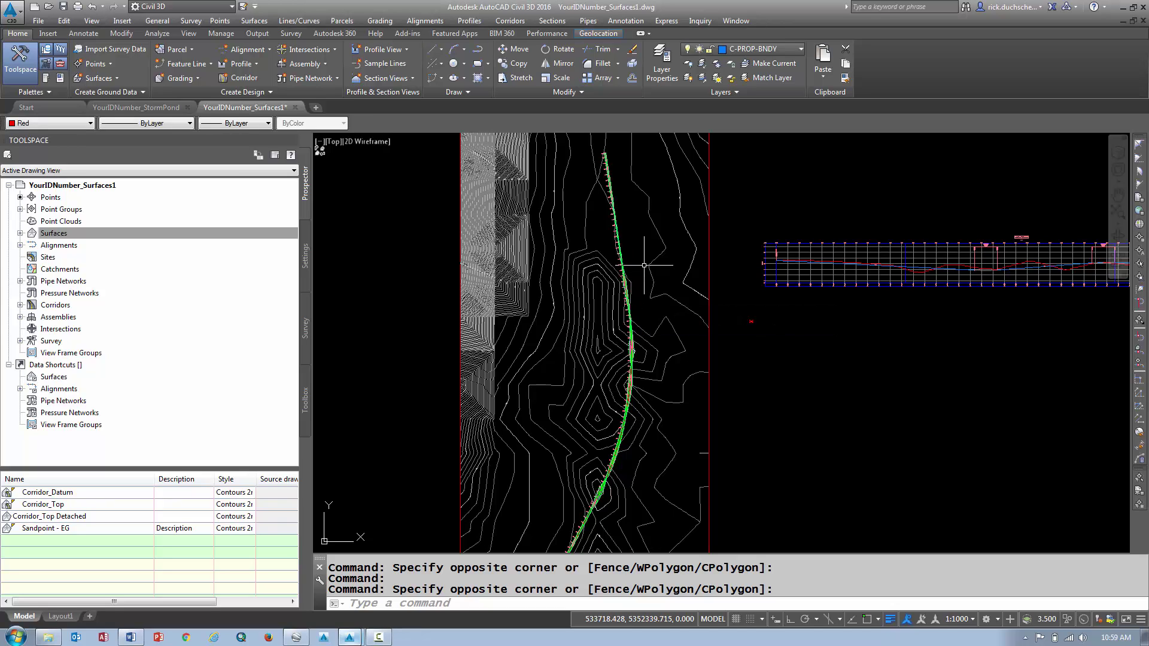
# - Expand the Surfaces collection in Prospector and select Sandpoint - EG and Corridor_Top Detached in turn
pyautogui.moveTo(644, 264)
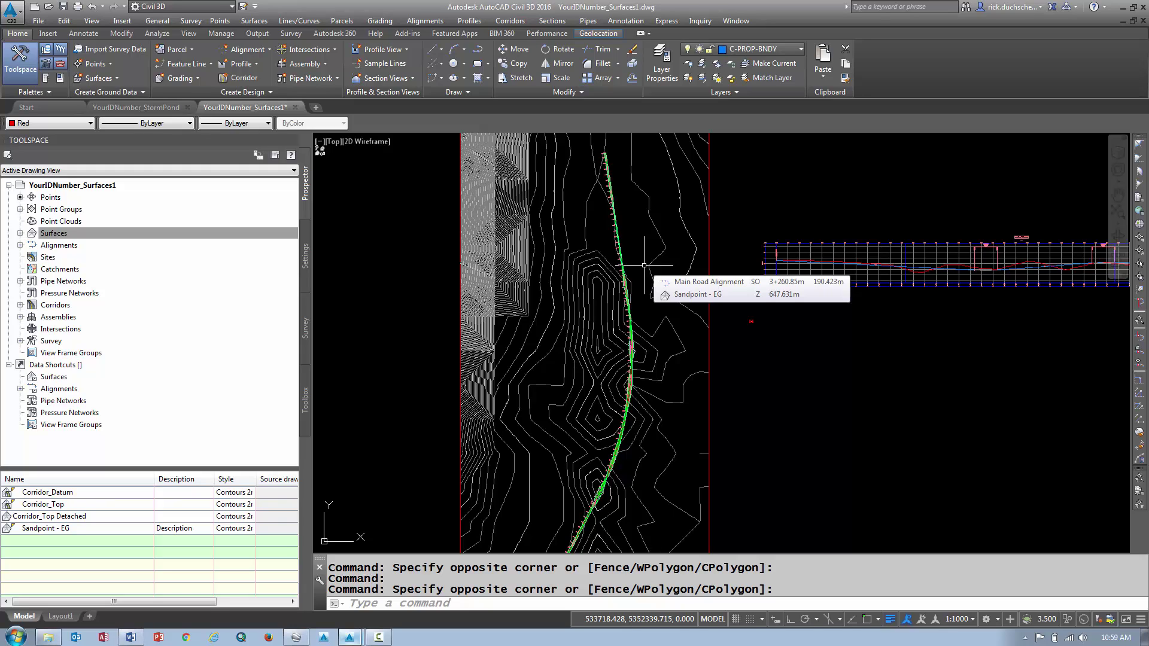
pyautogui.moveTo(639, 236)
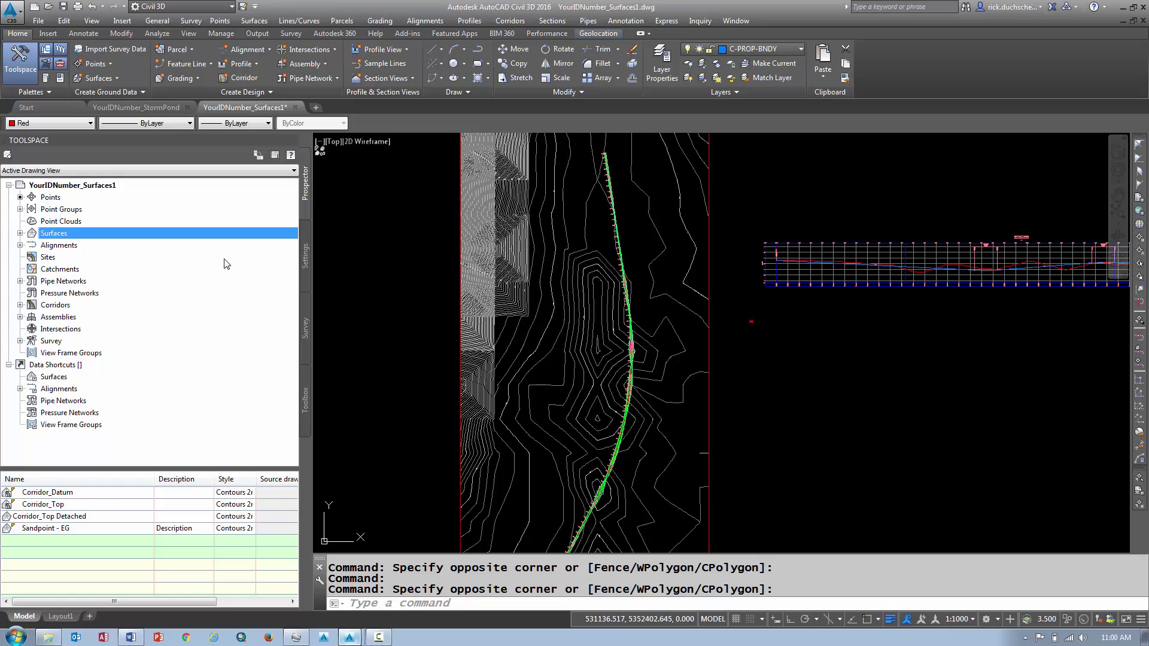
pyautogui.click(20, 234)
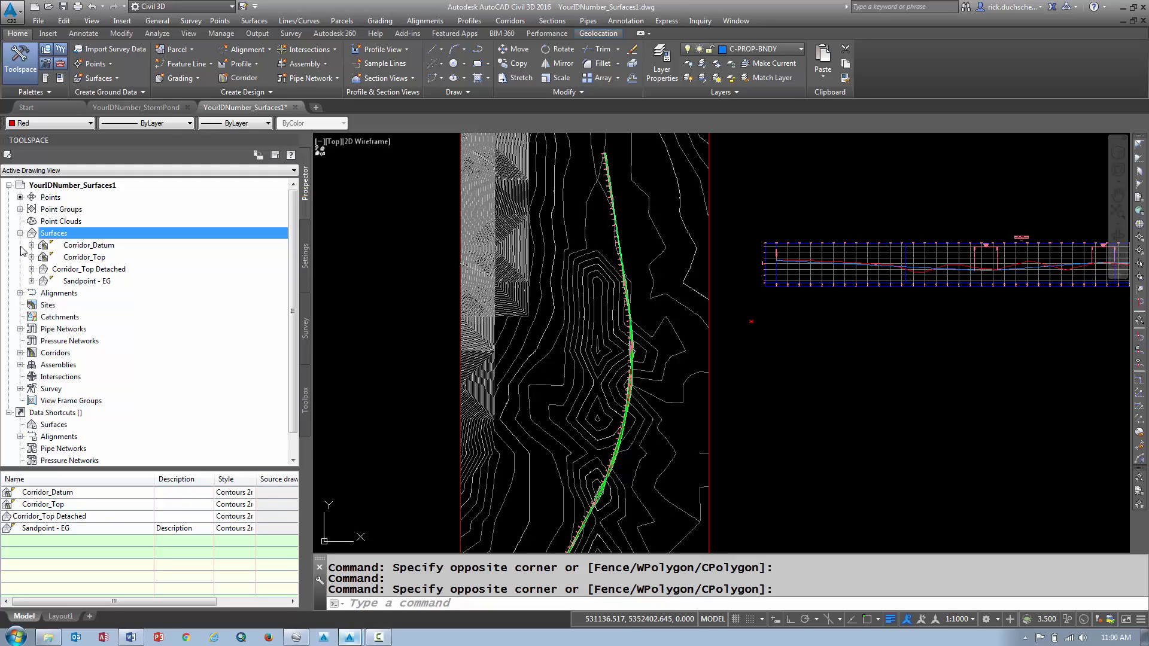
pyautogui.click(84, 281)
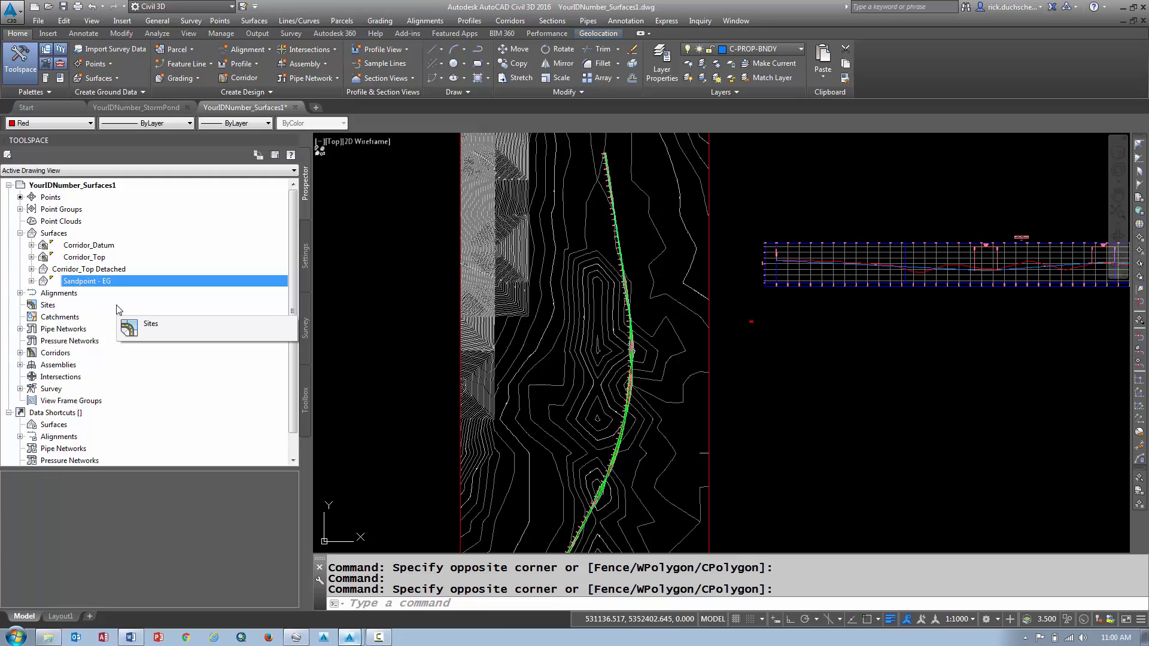
pyautogui.click(82, 271)
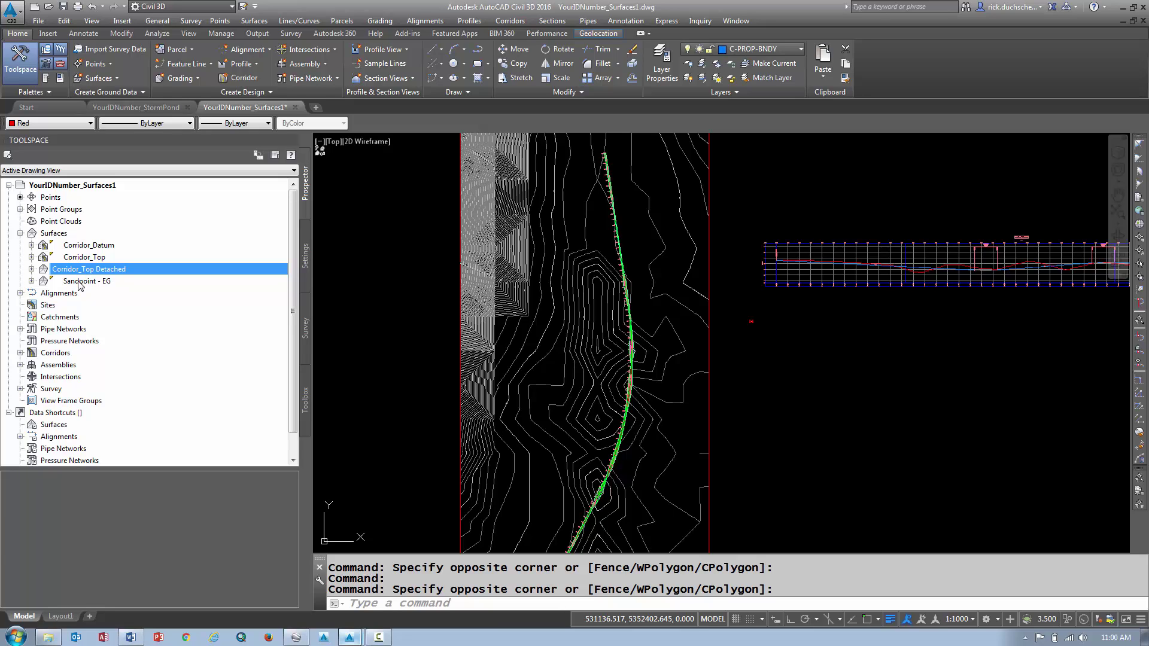
pyautogui.click(79, 283)
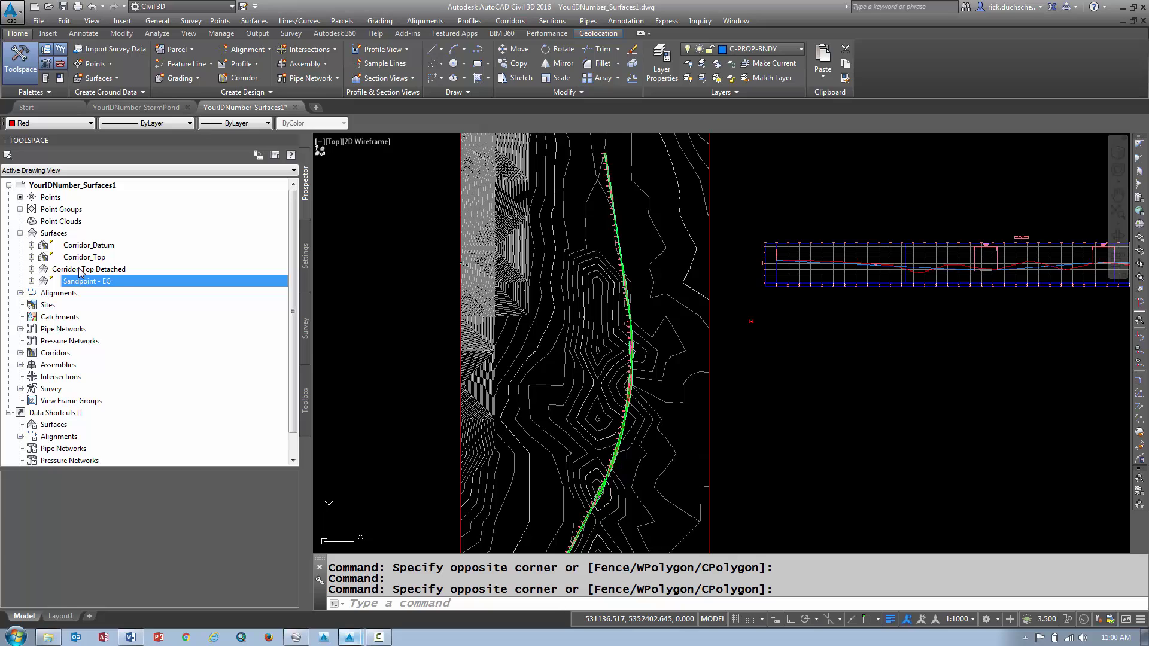
pyautogui.click(81, 272)
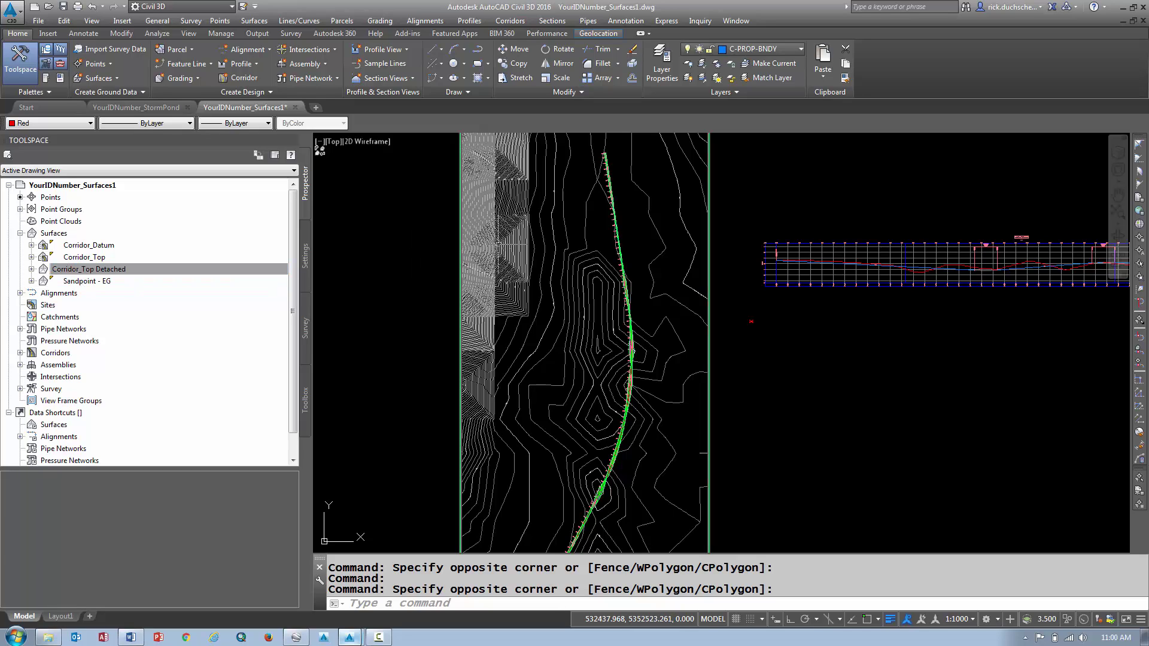
# - Copy the Sandpoint - EG surface in place with a 0,0,0 displacement, creating Sandpoint - EG (1)
pyautogui.click(494, 201)
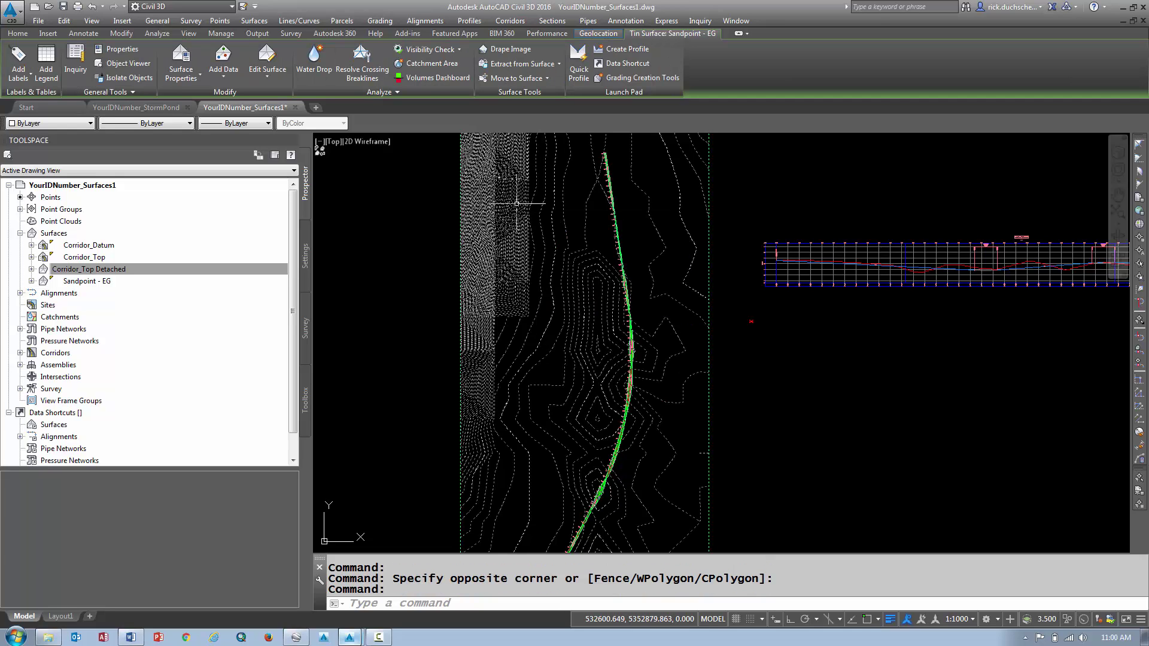
pyautogui.rightClick(517, 205)
pyautogui.moveTo(555, 272)
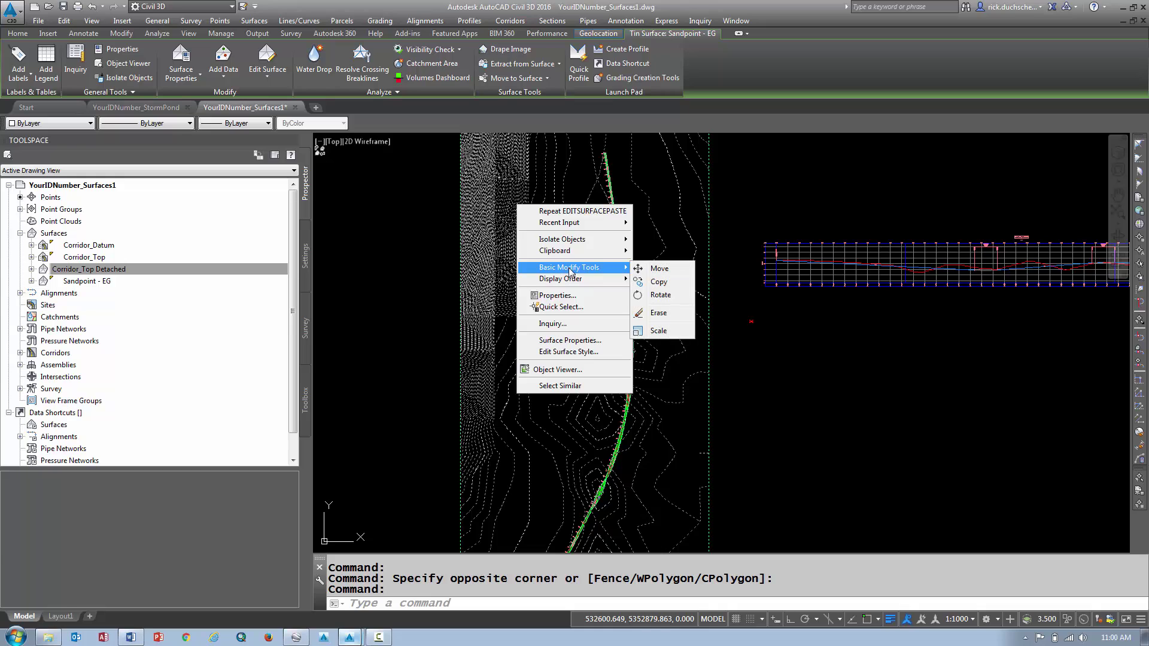
pyautogui.click(665, 283)
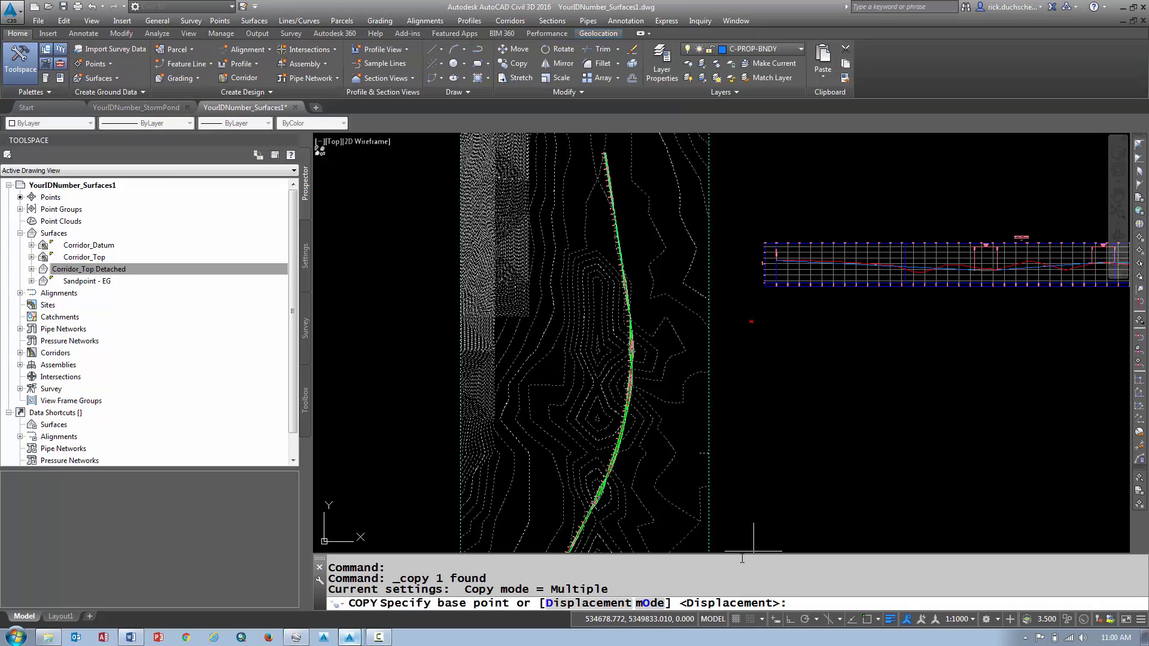
pyautogui.press('Return')
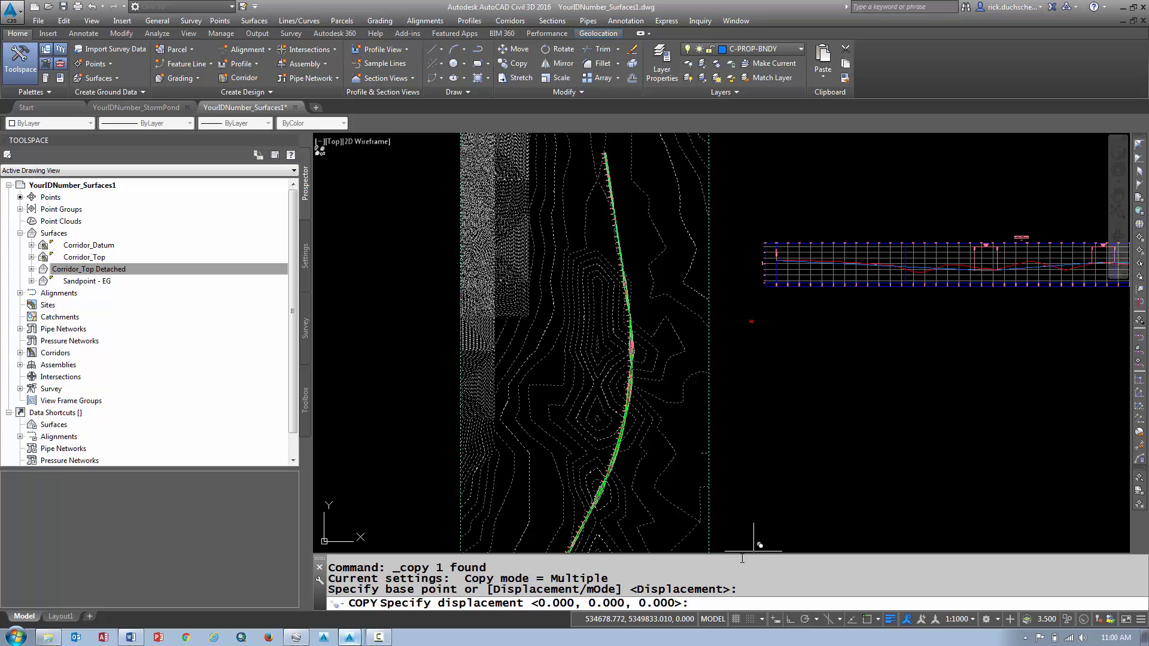
pyautogui.press('Return')
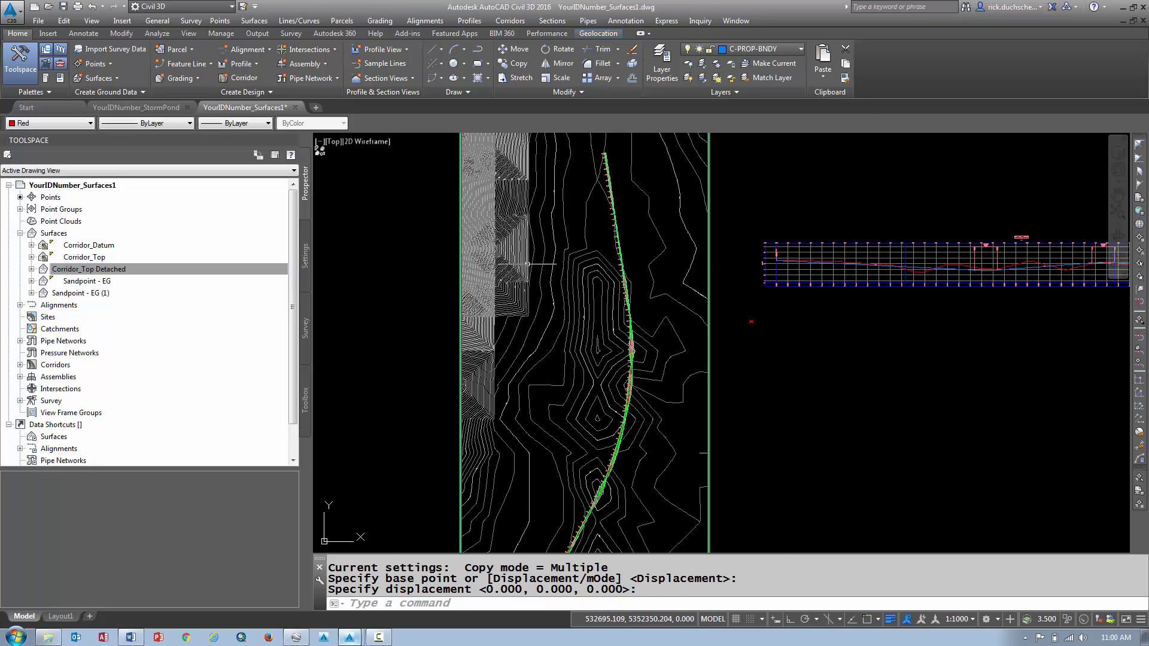
pyautogui.click(231, 269)
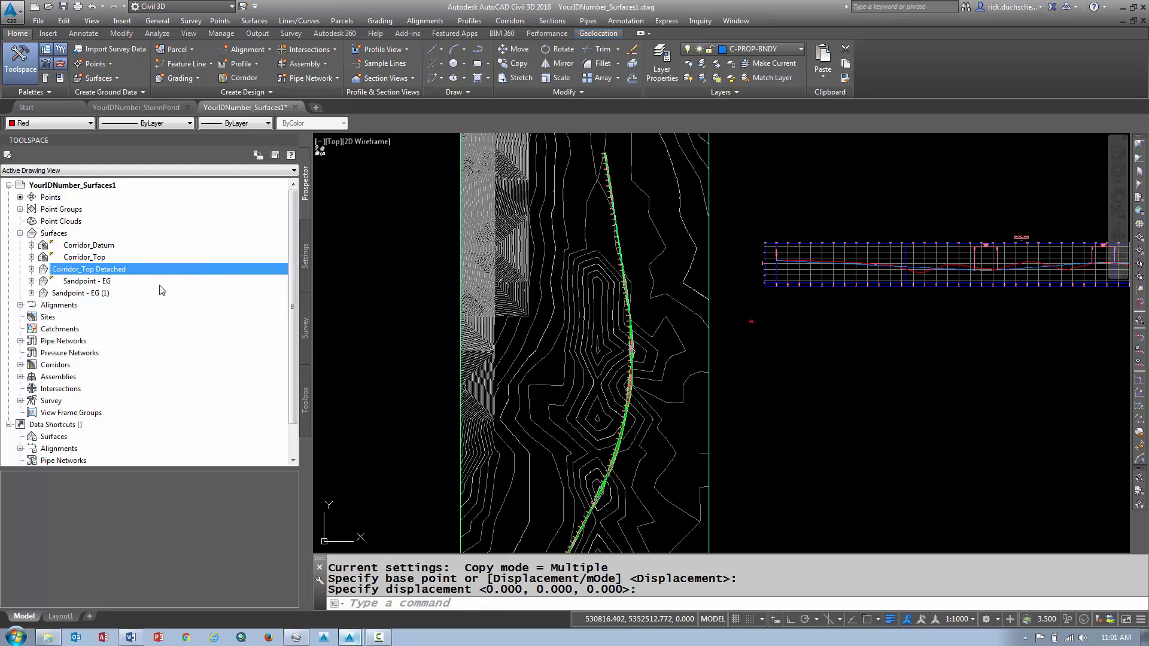
# - Set the Sandpoint - EG surface style to _No Display in its Surface Properties
pyautogui.rightClick(82, 283)
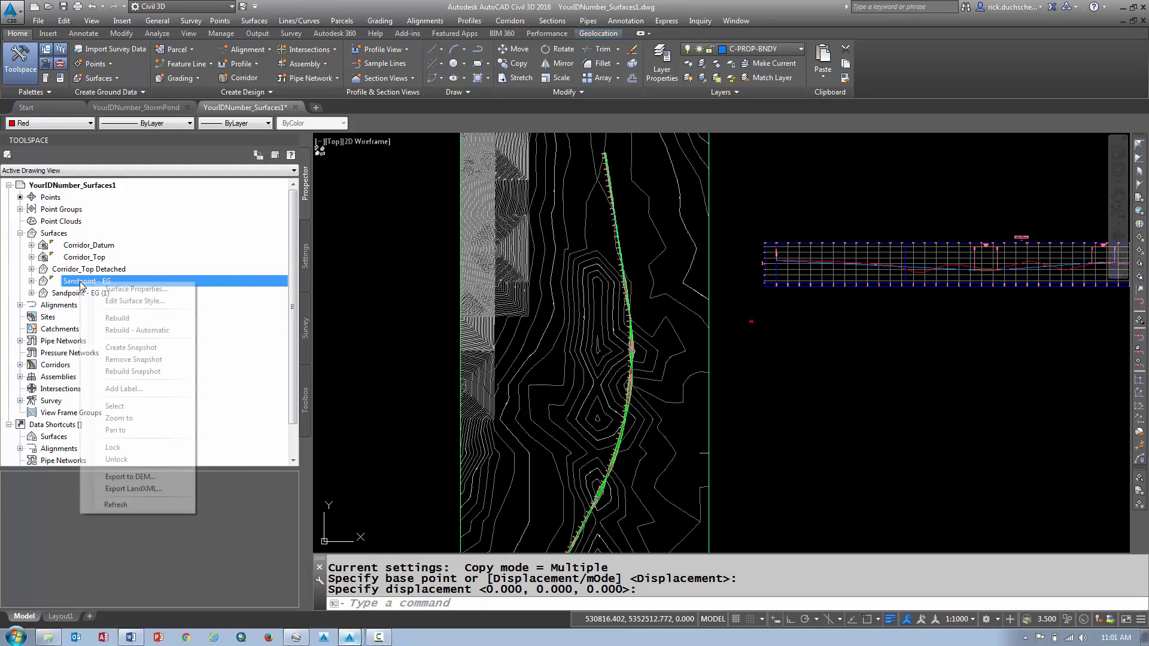
pyautogui.click(135, 289)
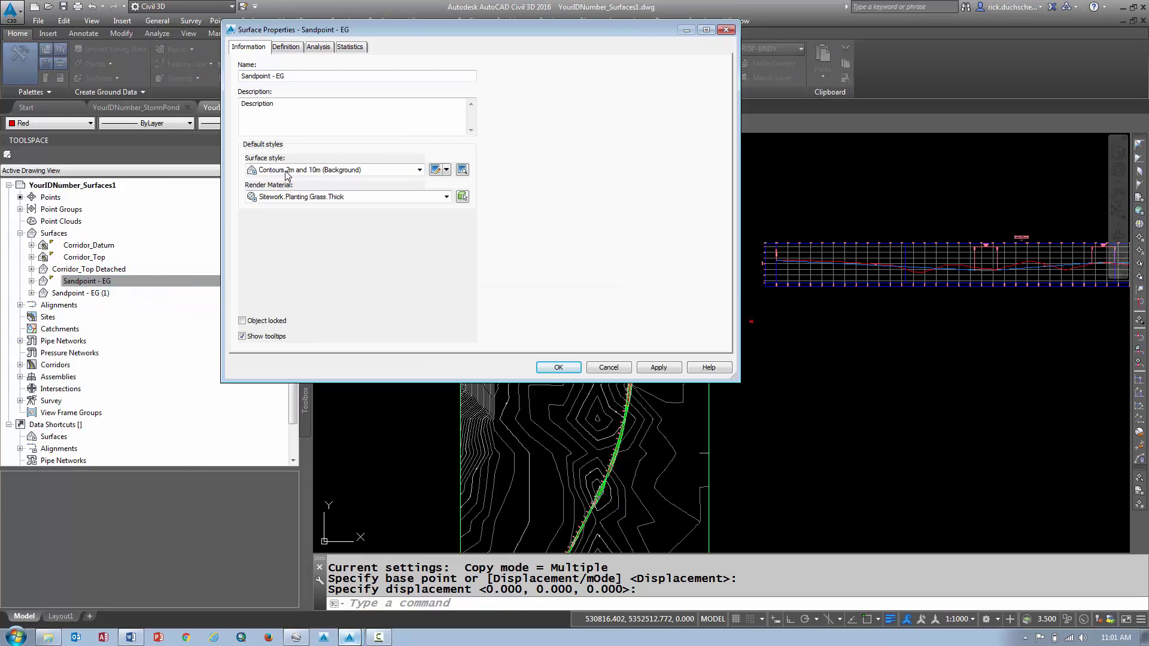
pyautogui.click(419, 170)
pyautogui.click(282, 180)
pyautogui.click(558, 367)
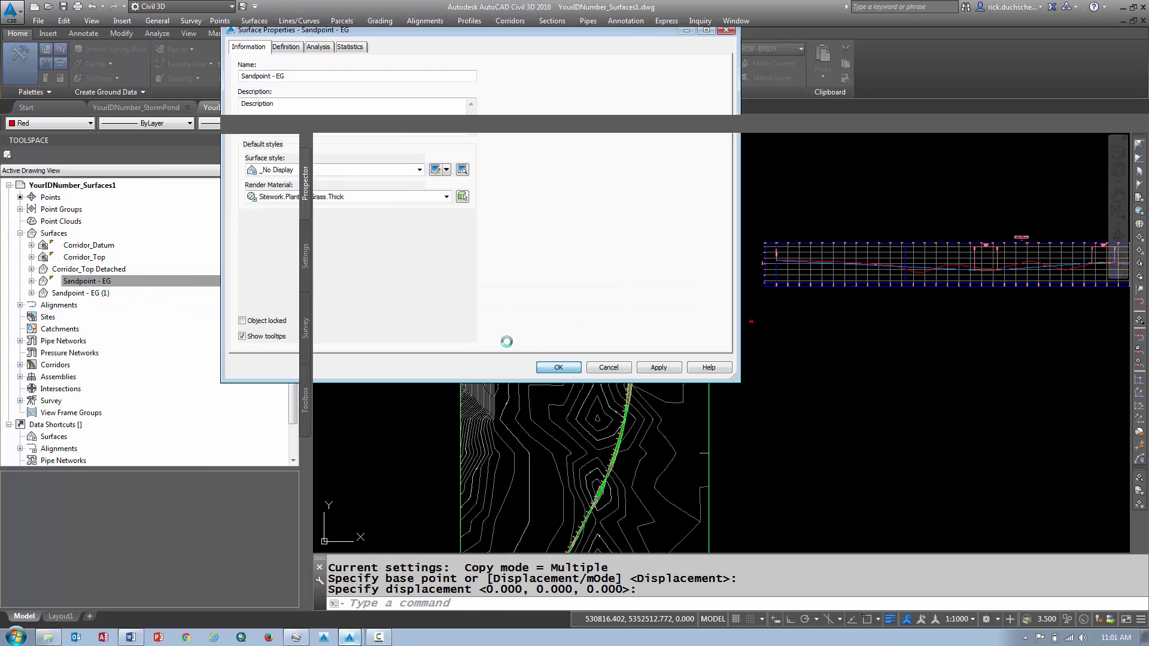
pyautogui.moveTo(523, 299)
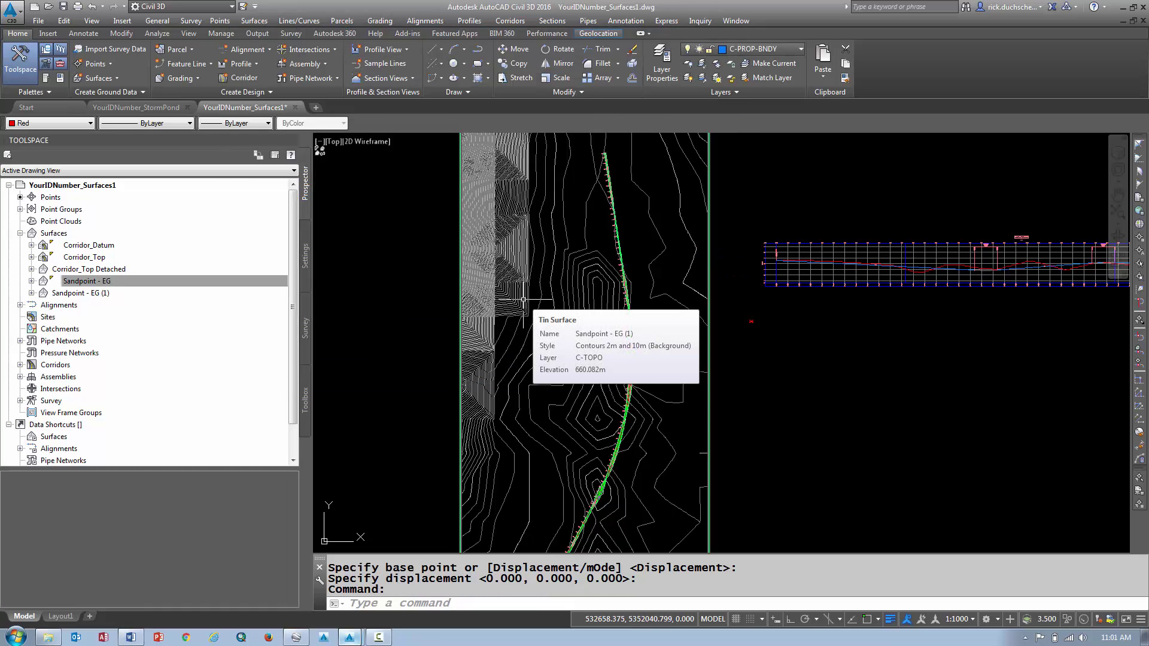
# - Change the name of Sandpoint - EG (1) to 'Finished Ground' in its Surface Properties
pyautogui.rightClick(99, 293)
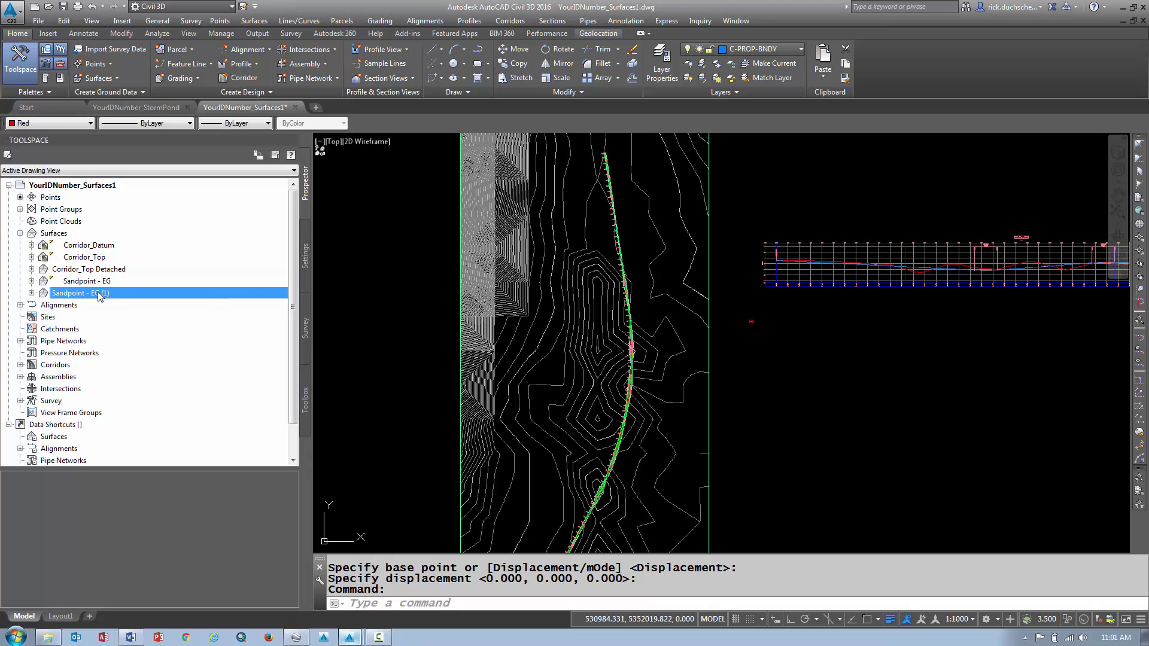
pyautogui.click(133, 300)
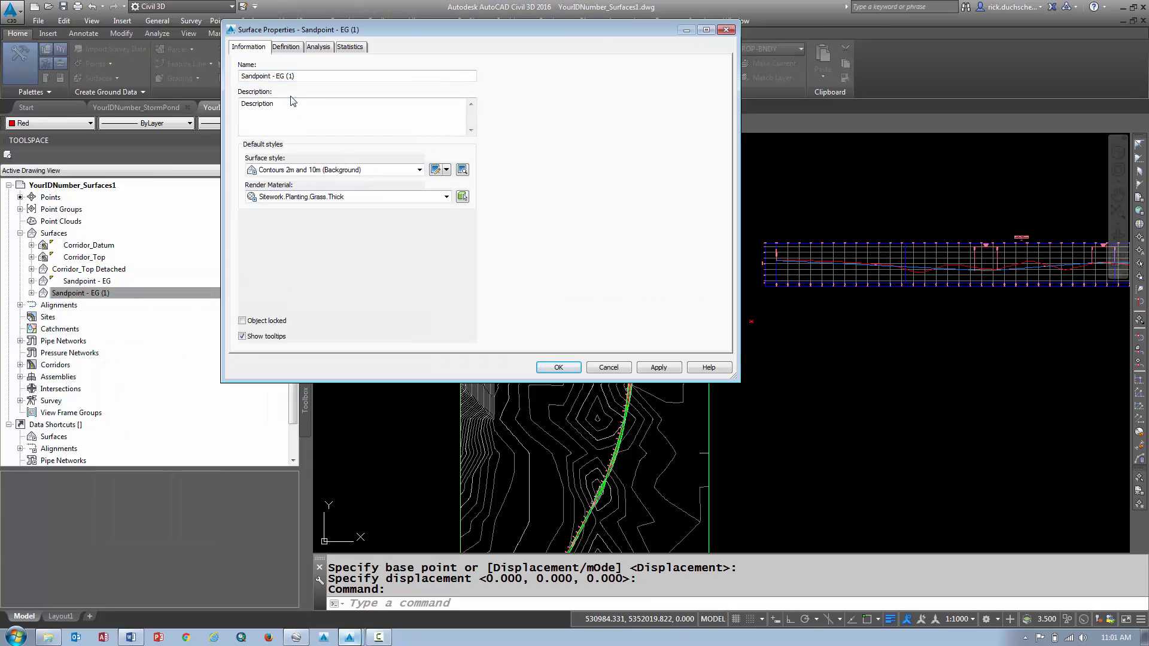
pyautogui.moveTo(297, 76); pyautogui.dragTo(160, 76)
pyautogui.write('Finished Ground')
pyautogui.press('Return')
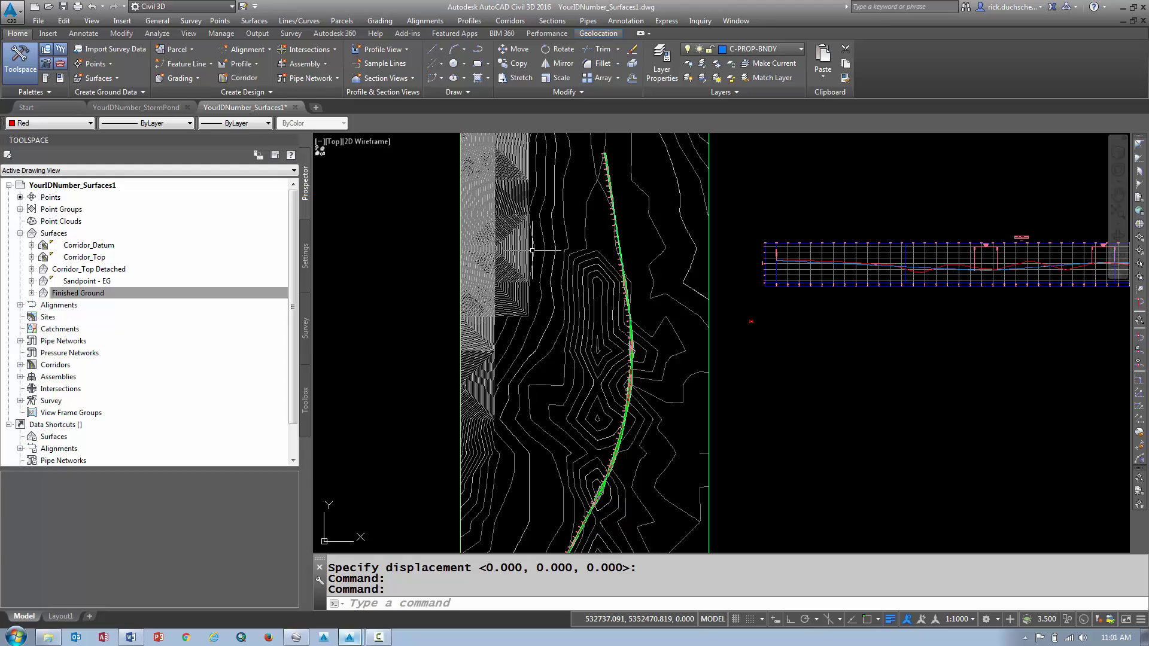
pyautogui.moveTo(503, 232)
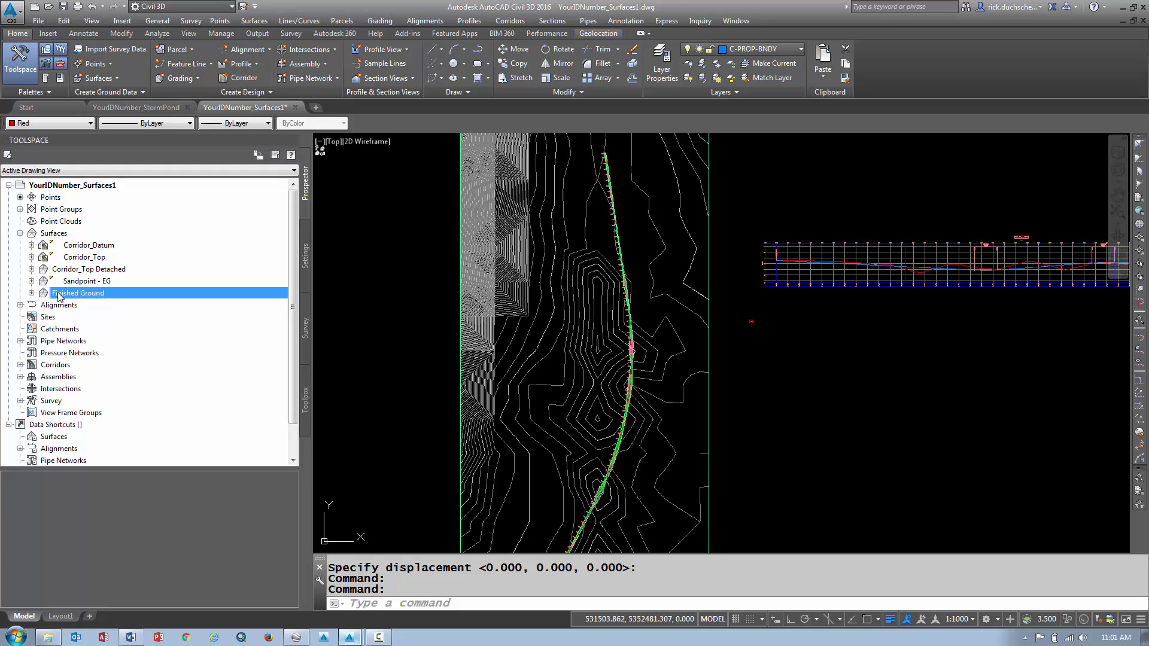
# - Expand Finished Ground's Definition and bring up the context menu of its Edits
pyautogui.click(32, 293)
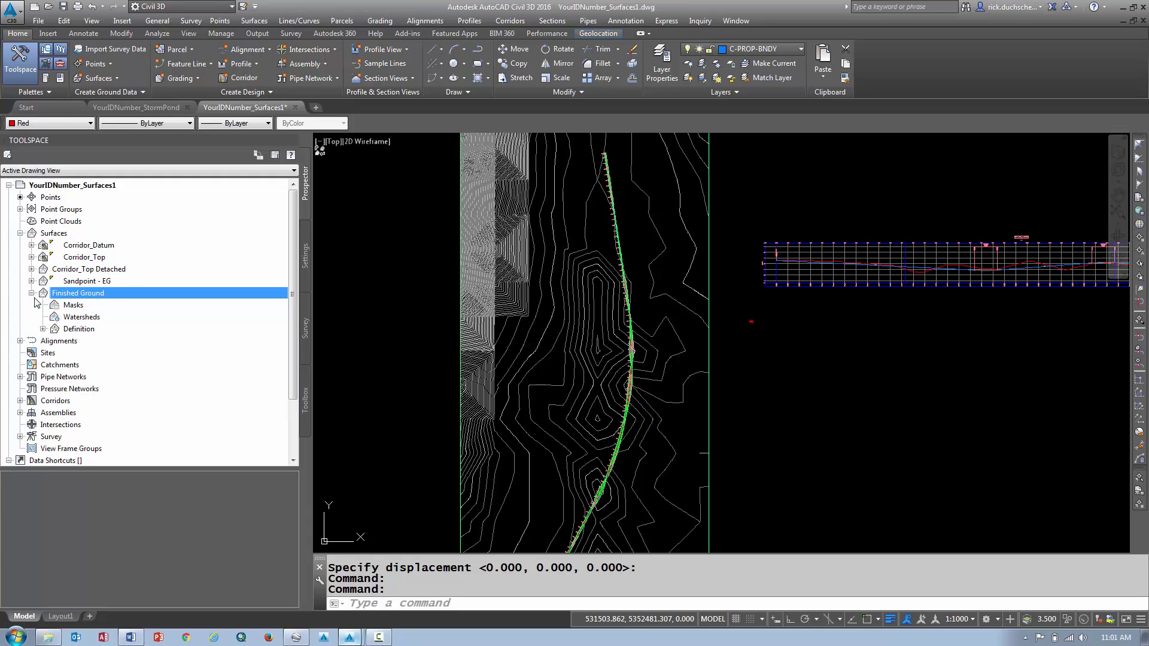
pyautogui.click(43, 328)
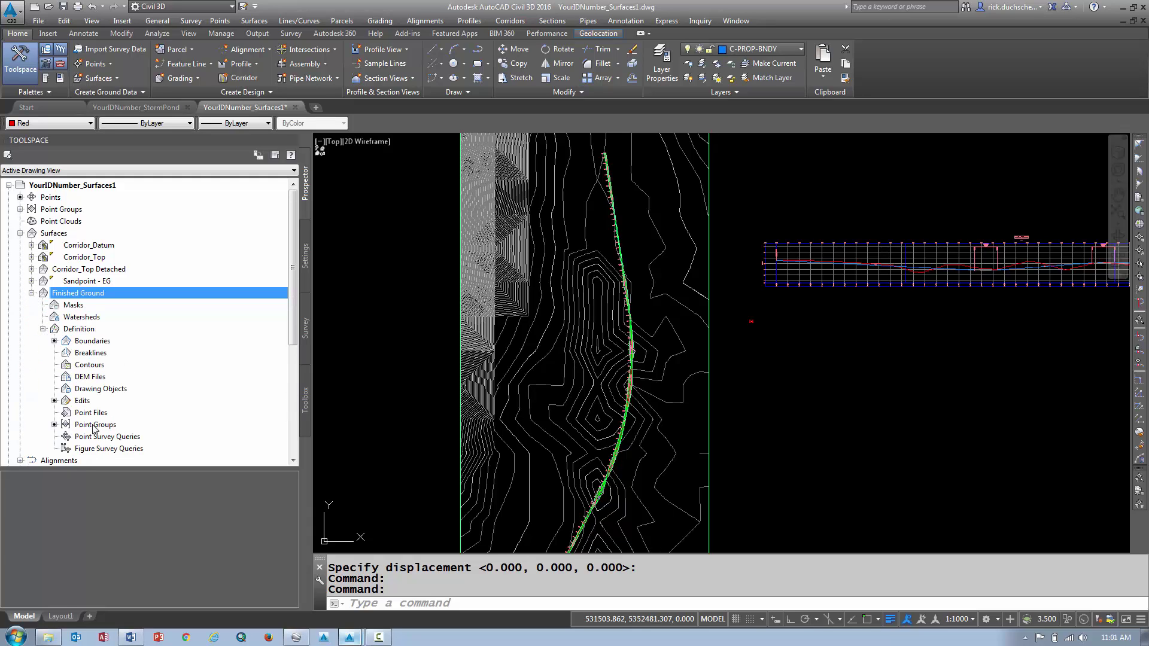
pyautogui.click(95, 270)
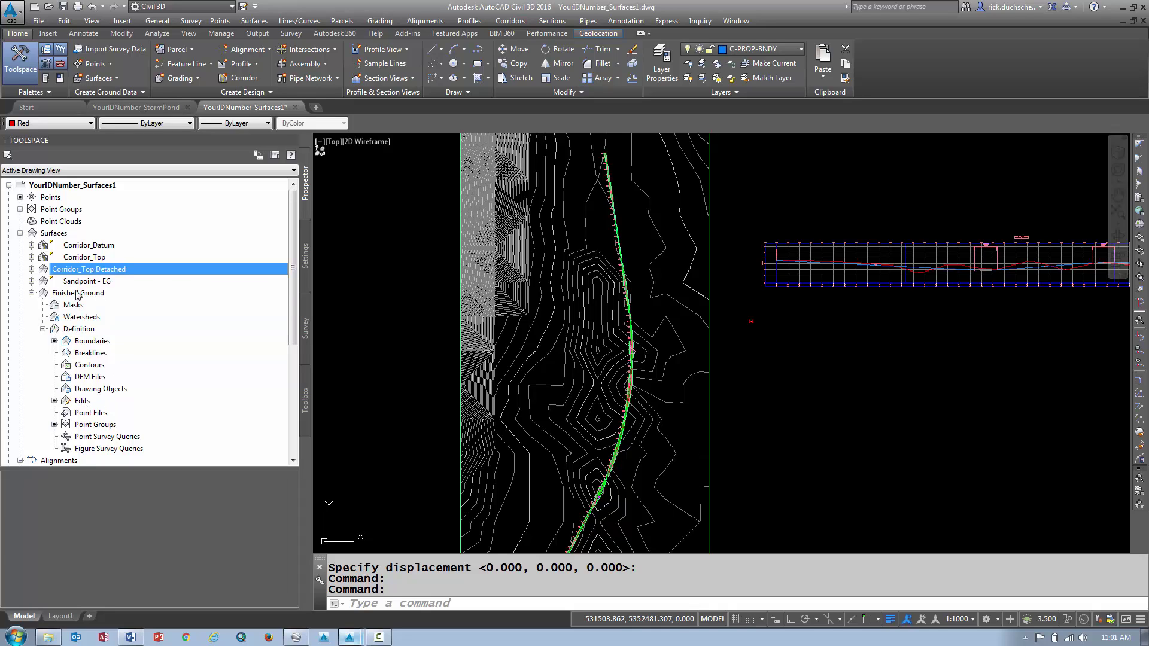
pyautogui.click(77, 294)
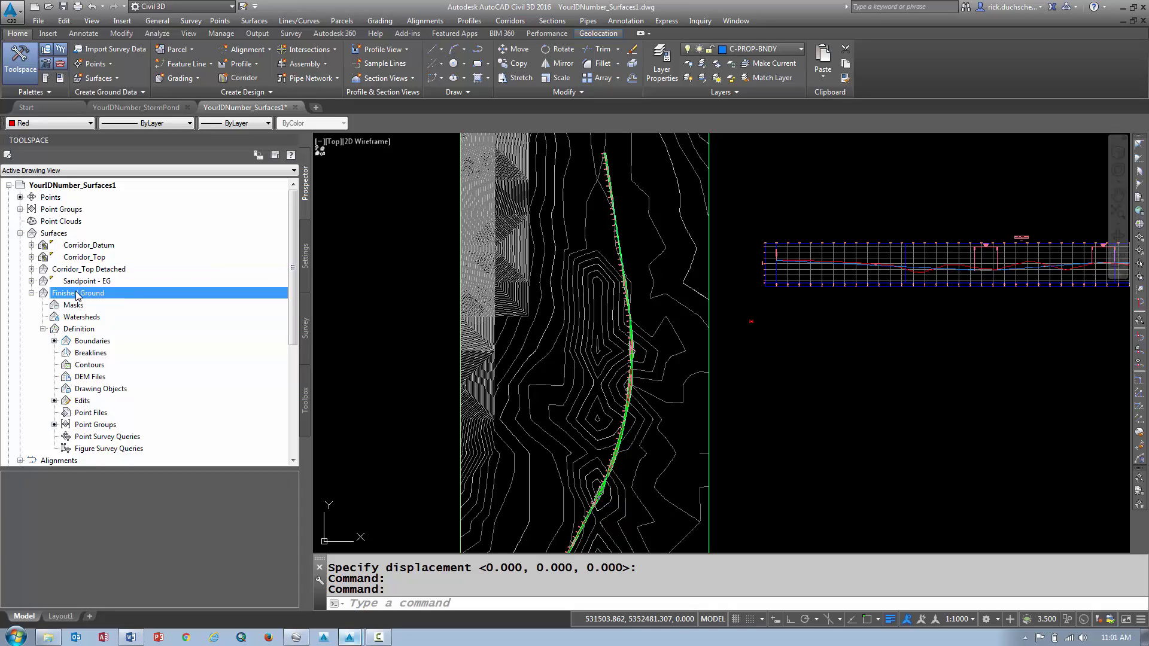
pyautogui.rightClick(84, 403)
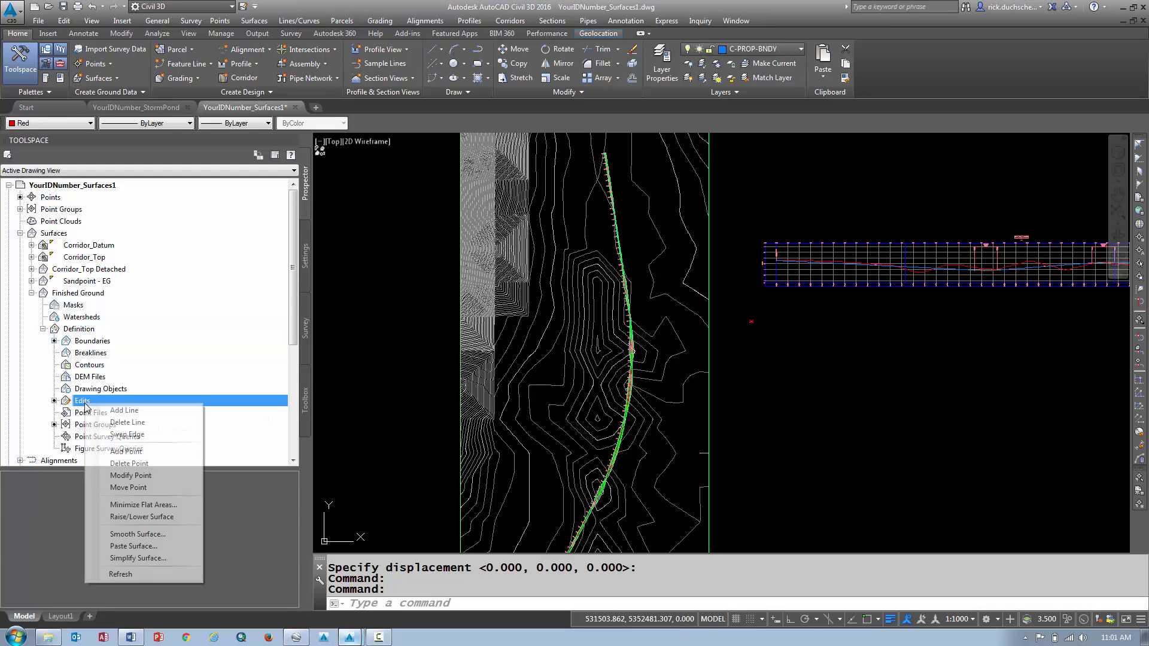
# - Paste Corridor_Top Detached into Finished Ground and check the new Paste entry under Edits
pyautogui.click(124, 547)
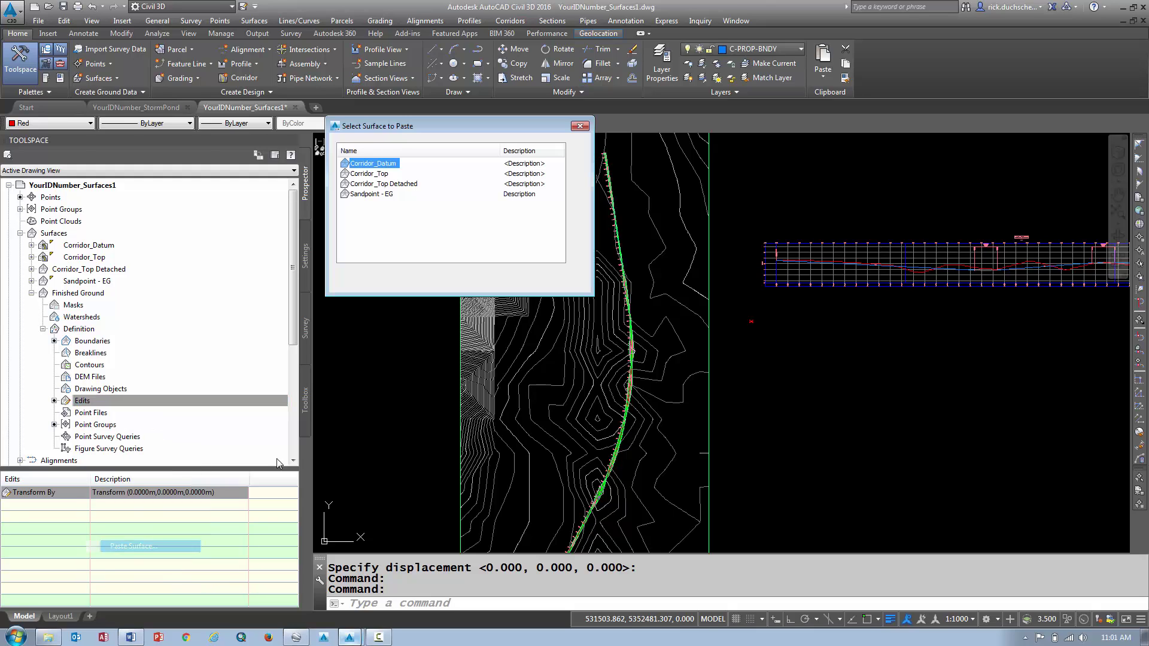
pyautogui.click(381, 183)
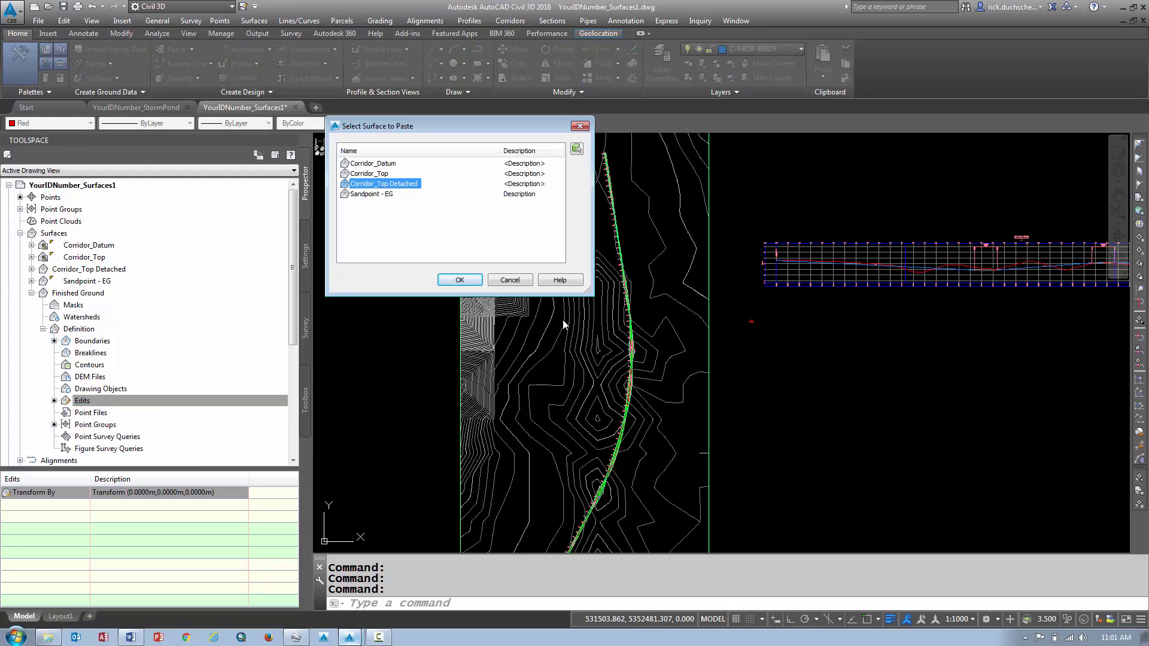
pyautogui.click(459, 280)
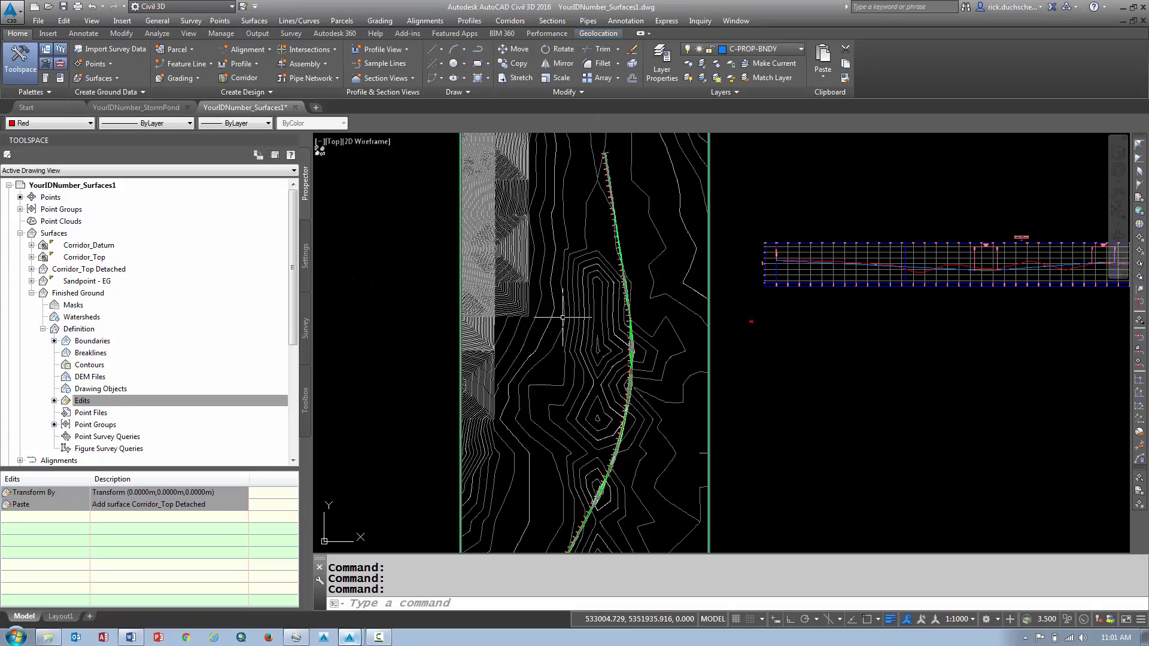
pyautogui.click(39, 505)
pyautogui.click(36, 505)
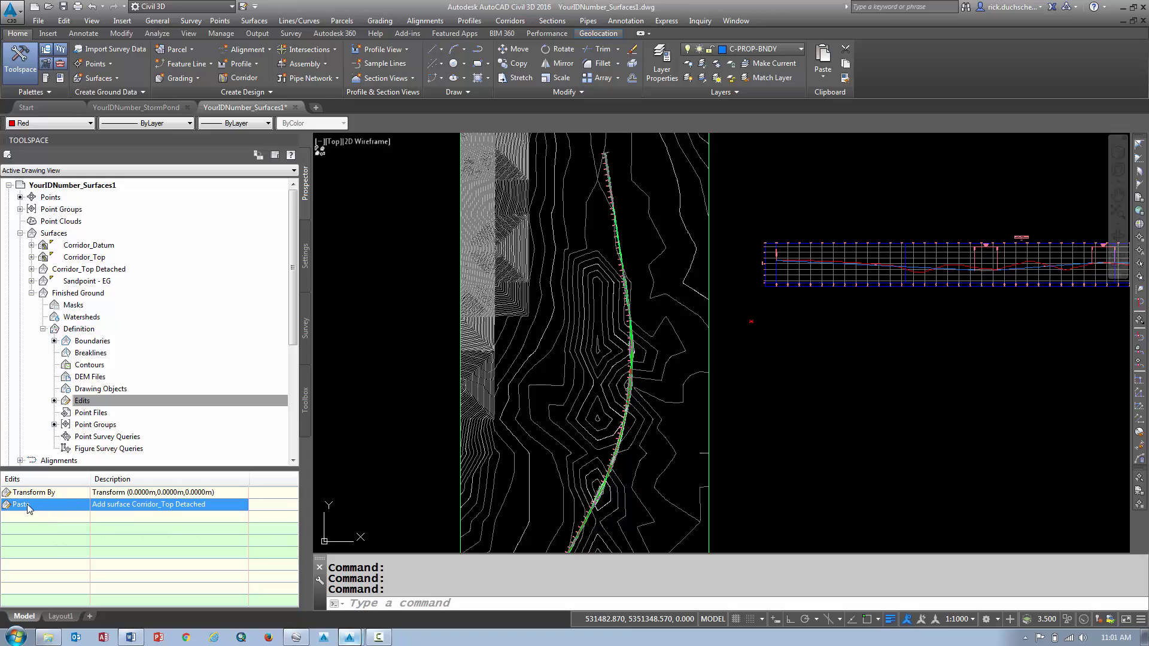
pyautogui.rightClick(28, 509)
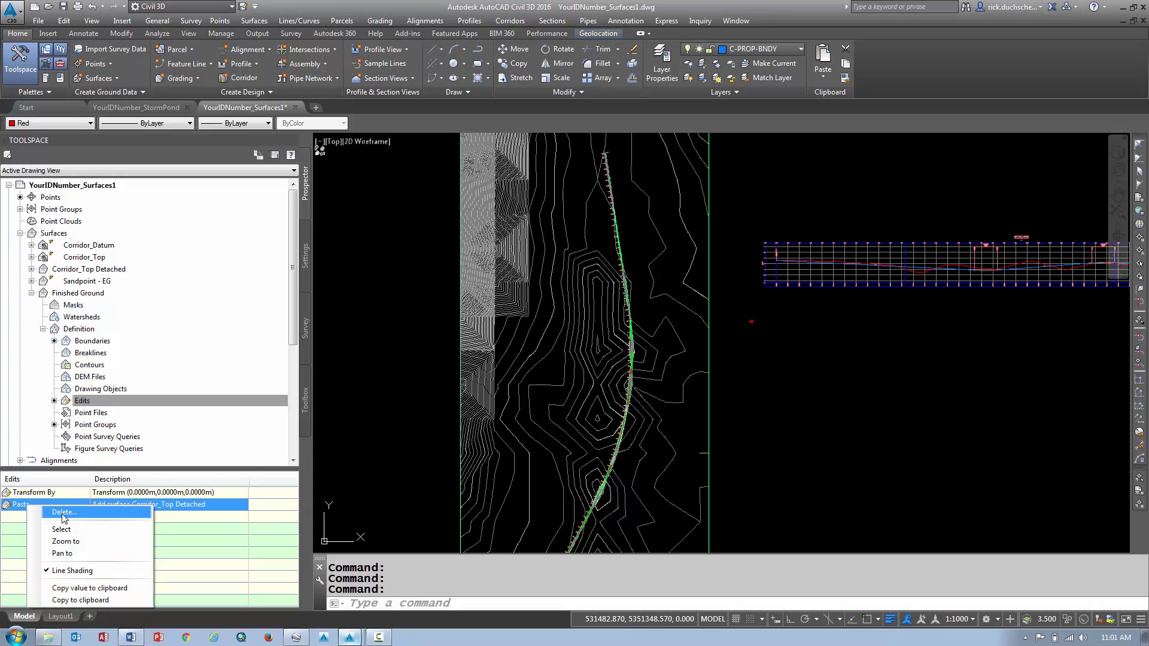
pyautogui.click(440, 359)
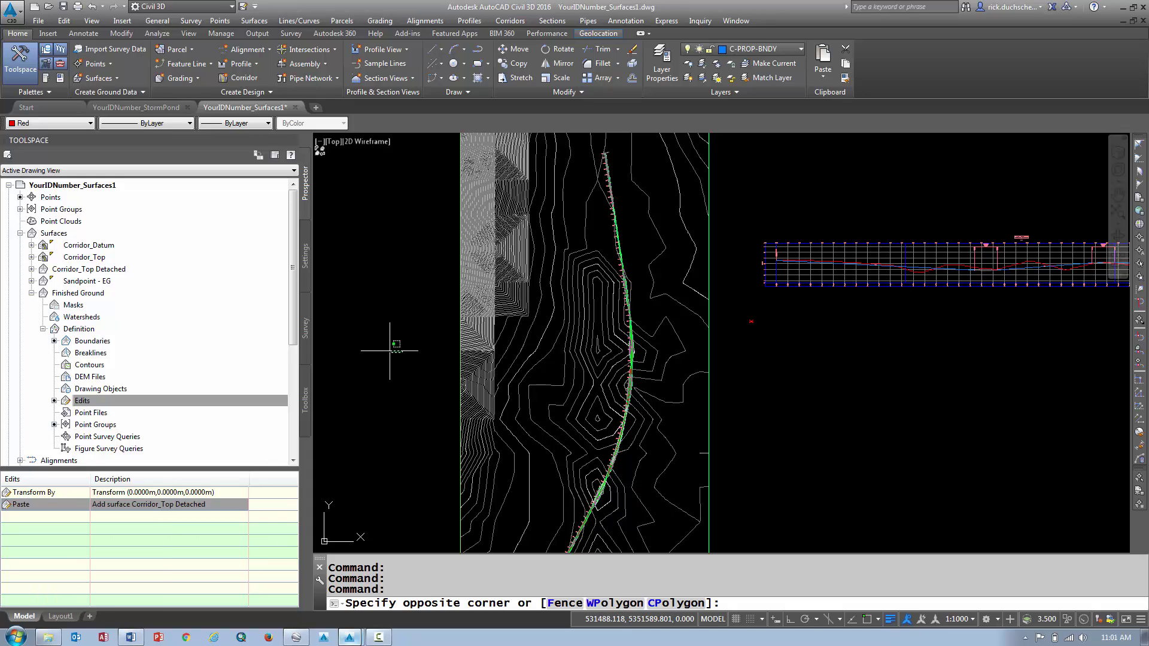
pyautogui.click(578, 386)
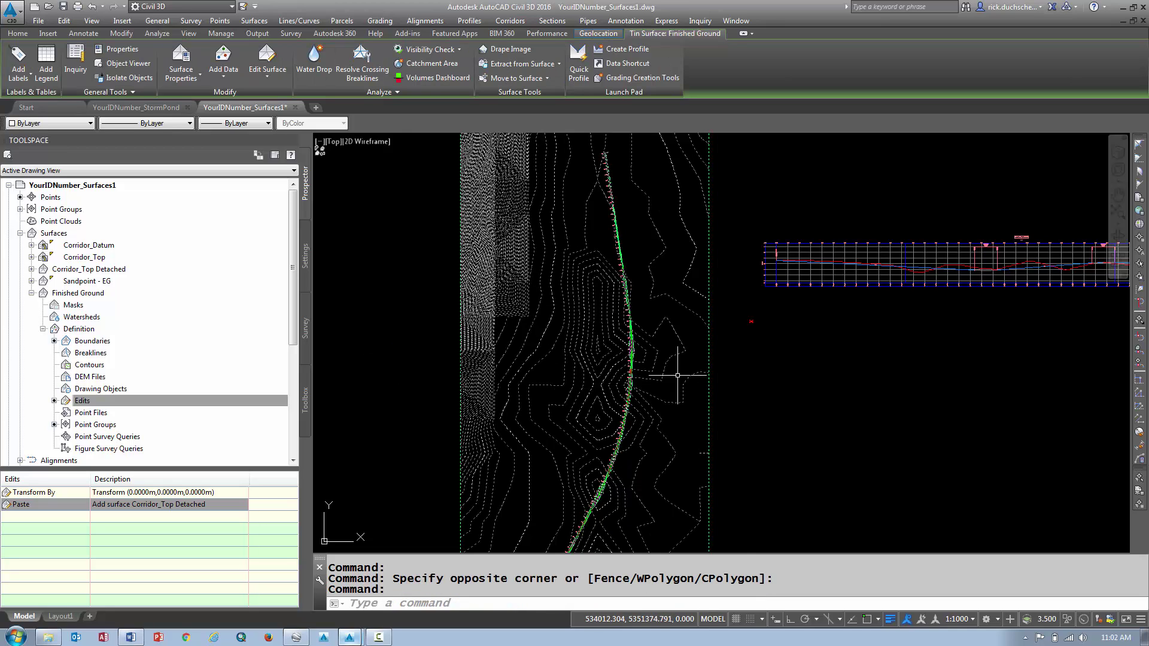
pyautogui.rightClick(632, 360)
pyautogui.click(670, 525)
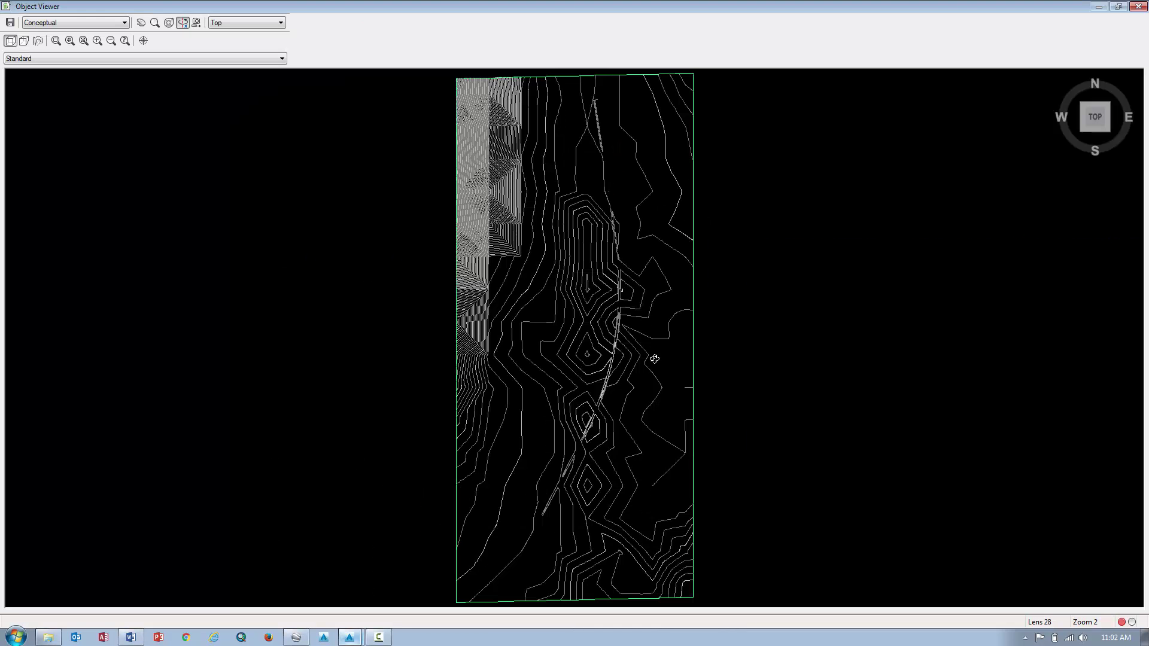
pyautogui.moveTo(616, 448); pyautogui.dragTo(636, 323)
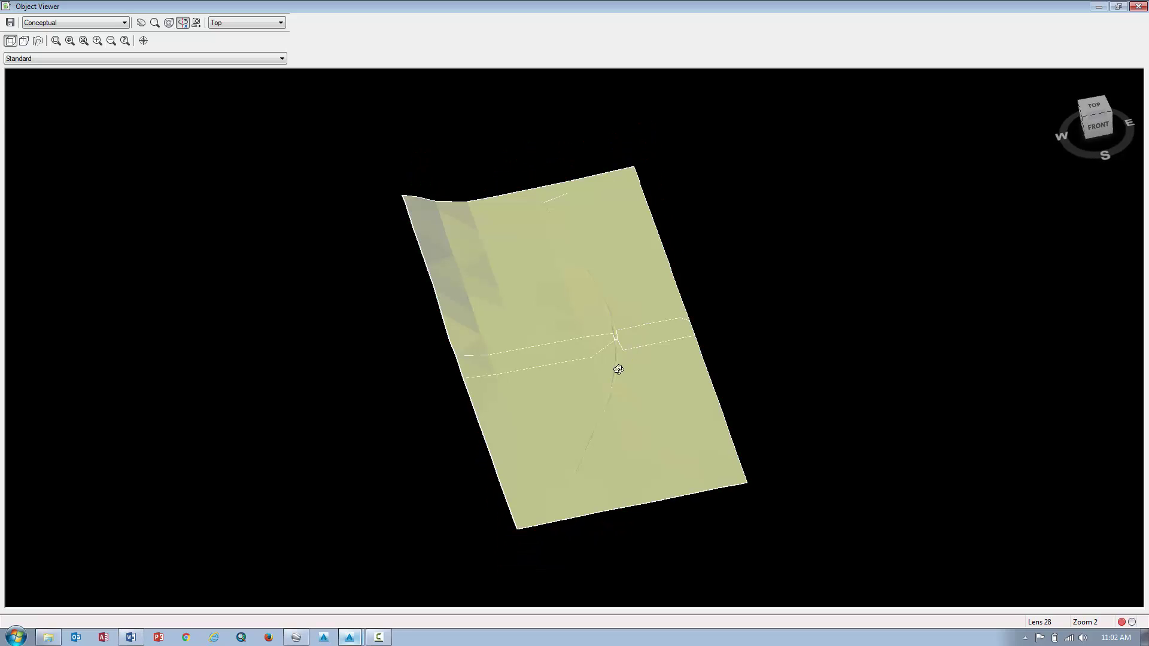
pyautogui.scroll(5, 611, 340)
pyautogui.scroll(3, 611, 339)
pyautogui.moveTo(761, 349); pyautogui.dragTo(784, 305)
pyautogui.moveTo(756, 414); pyautogui.dragTo(754, 344)
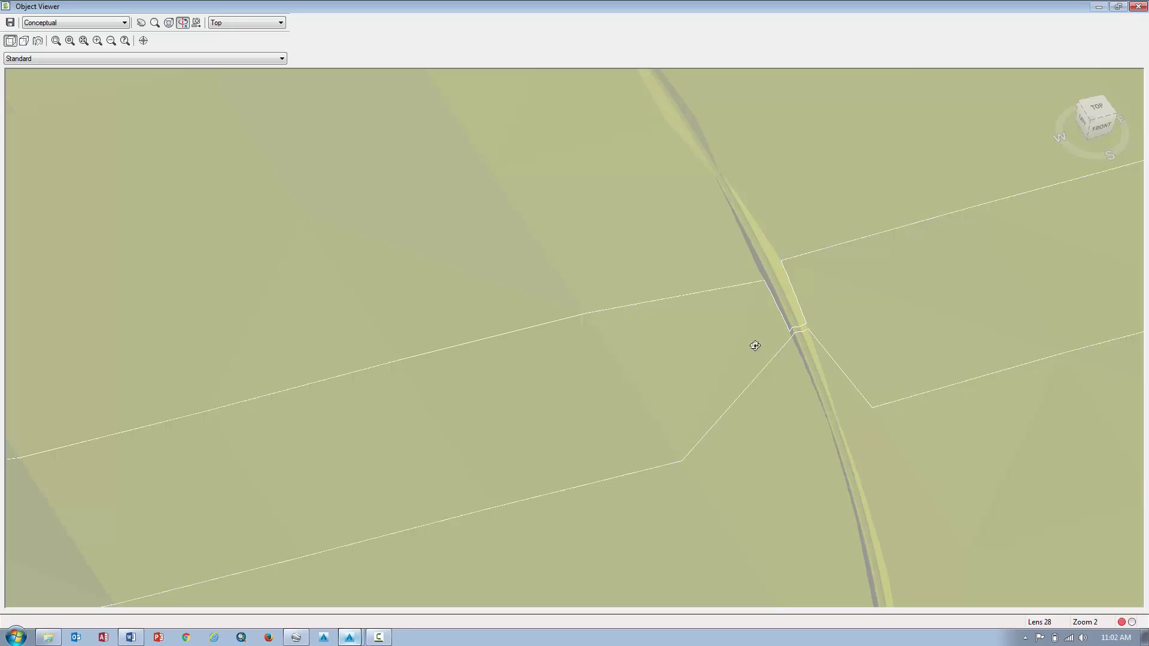
# - Close the Object Viewer, collapse Finished Ground, and bring up the Surfaces collection's context menu
pyautogui.click(1138, 7)
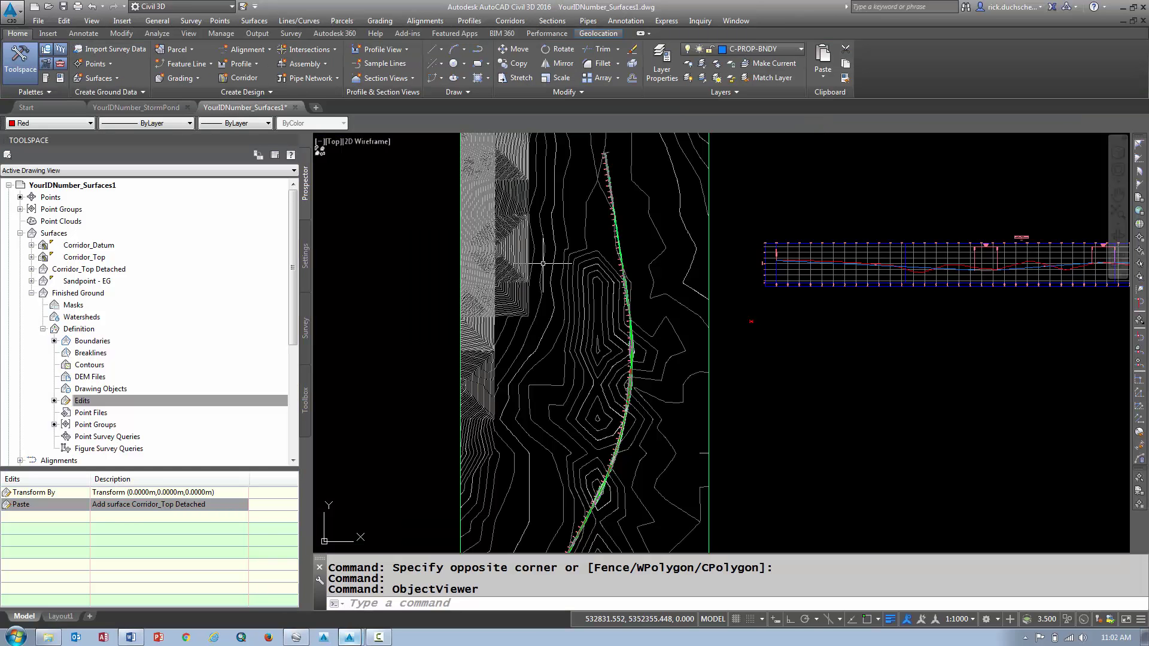
pyautogui.click(31, 293)
pyautogui.click(79, 282)
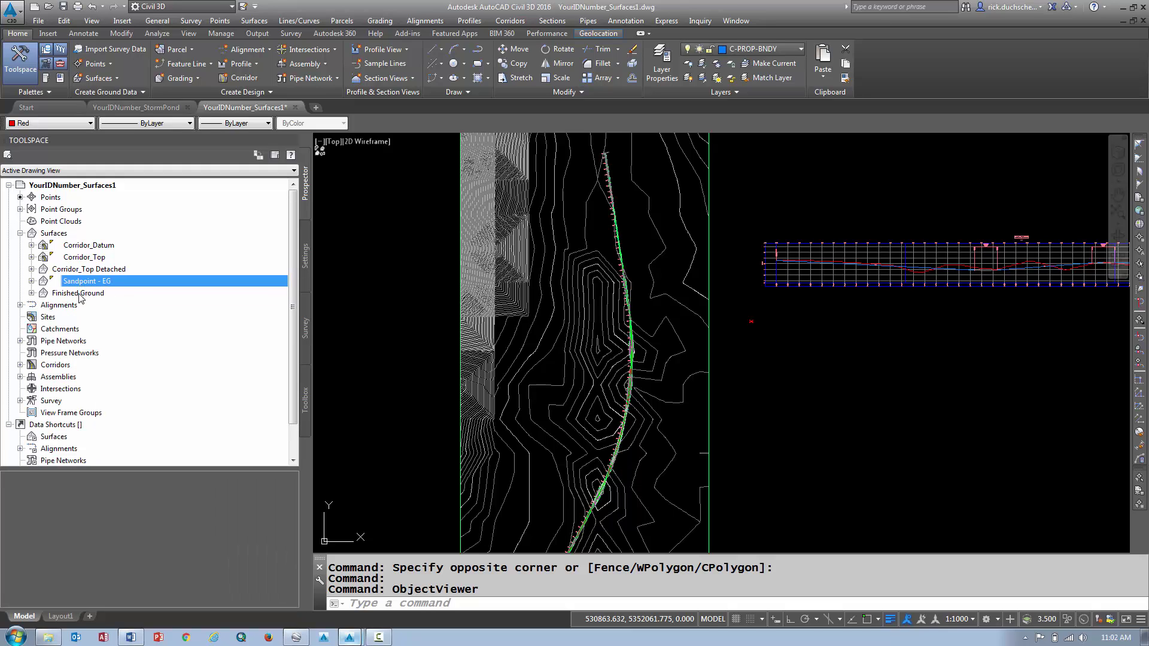
pyautogui.rightClick(58, 237)
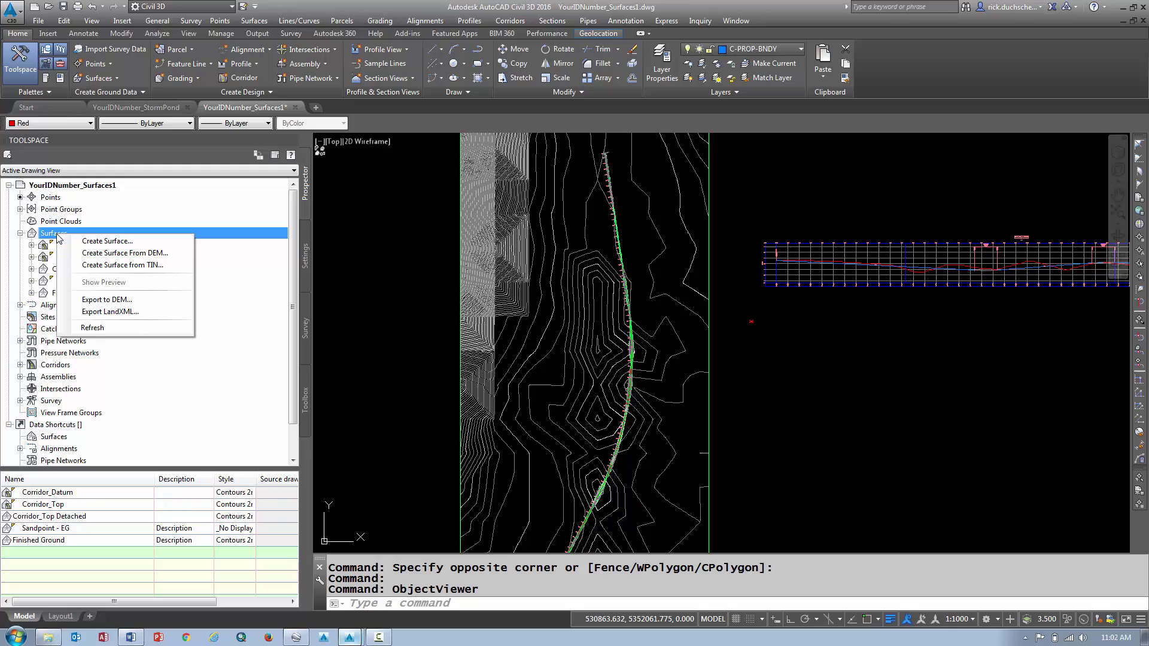
# - Start a new TIN volume surface and name it Volume
pyautogui.click(100, 243)
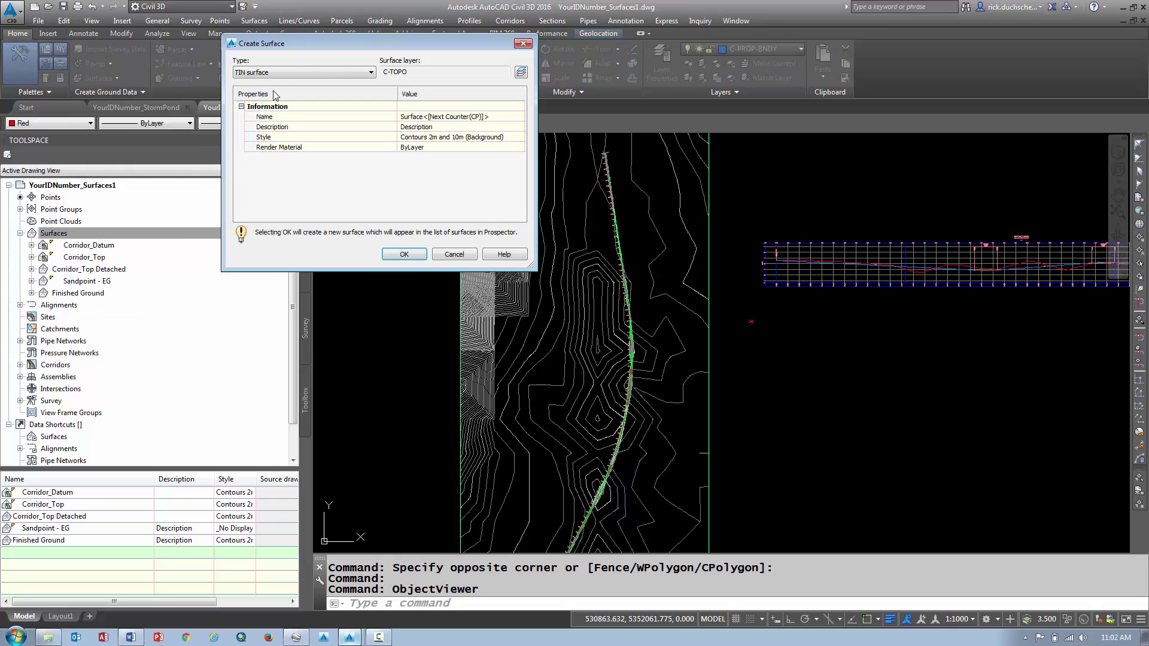
pyautogui.click(276, 73)
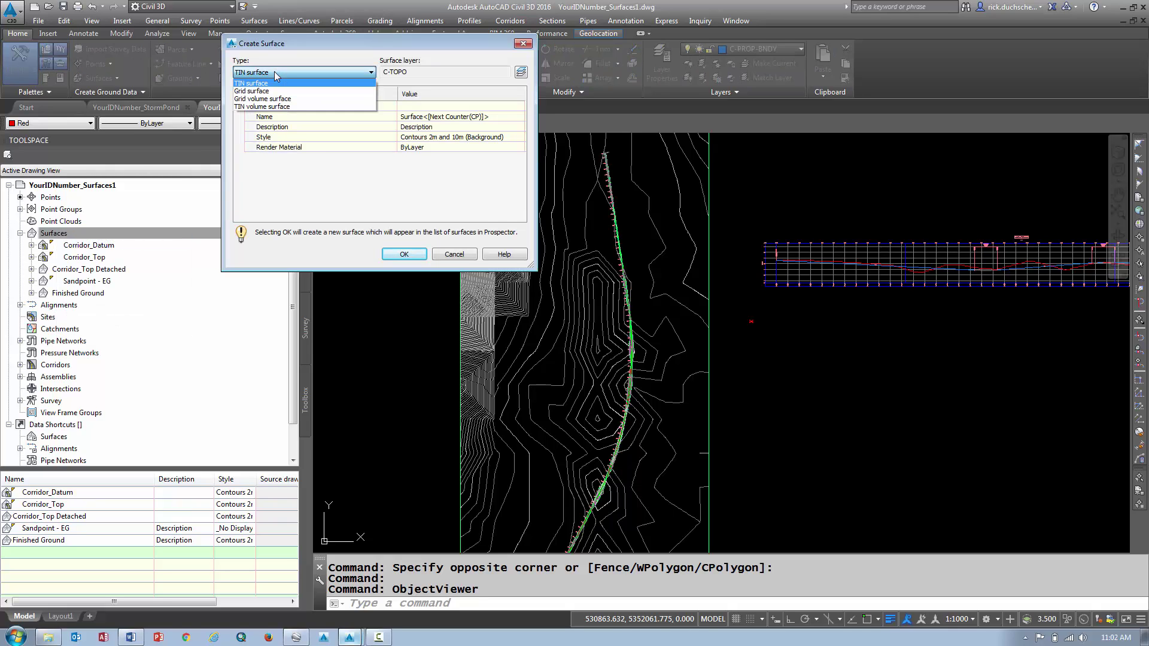
pyautogui.click(271, 106)
pyautogui.click(409, 116)
pyautogui.write('Volume')
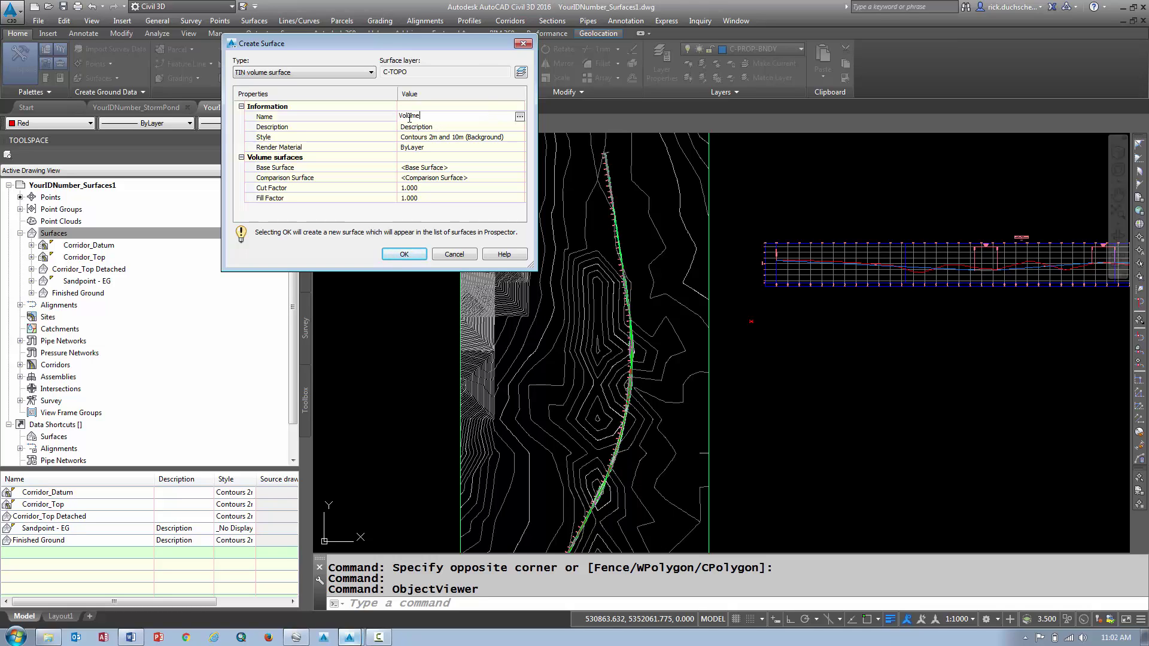
pyautogui.press('Return')
# - Set Sandpoint - EG as base and Finished Ground as comparison surface, then create it
pyautogui.click(413, 167)
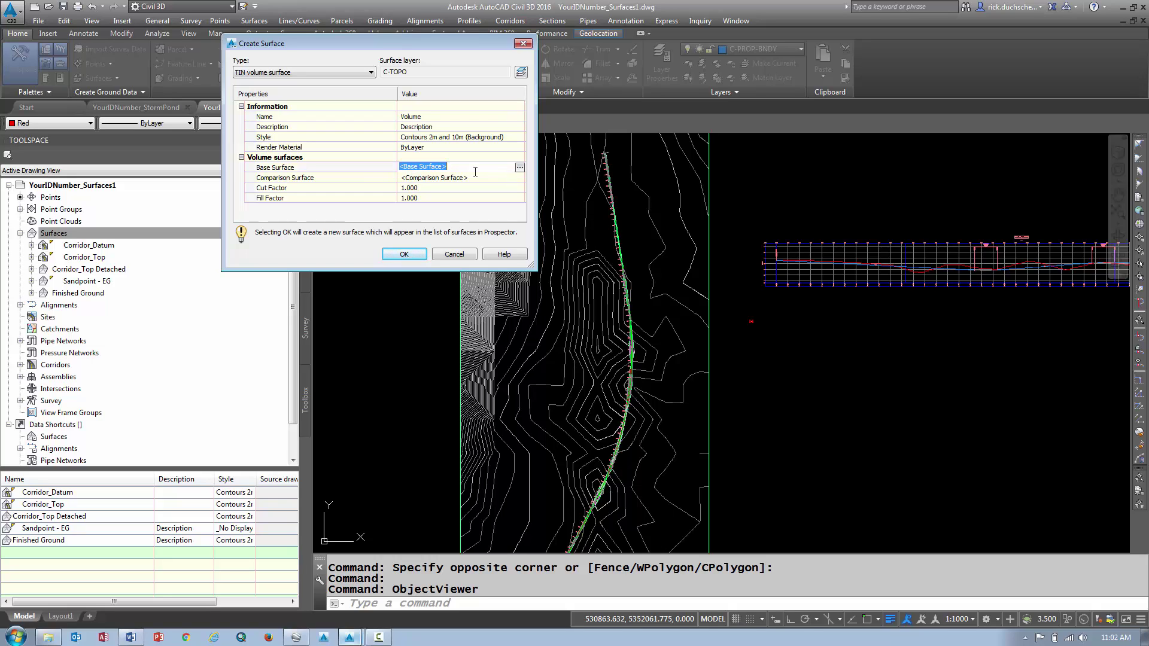
pyautogui.click(519, 168)
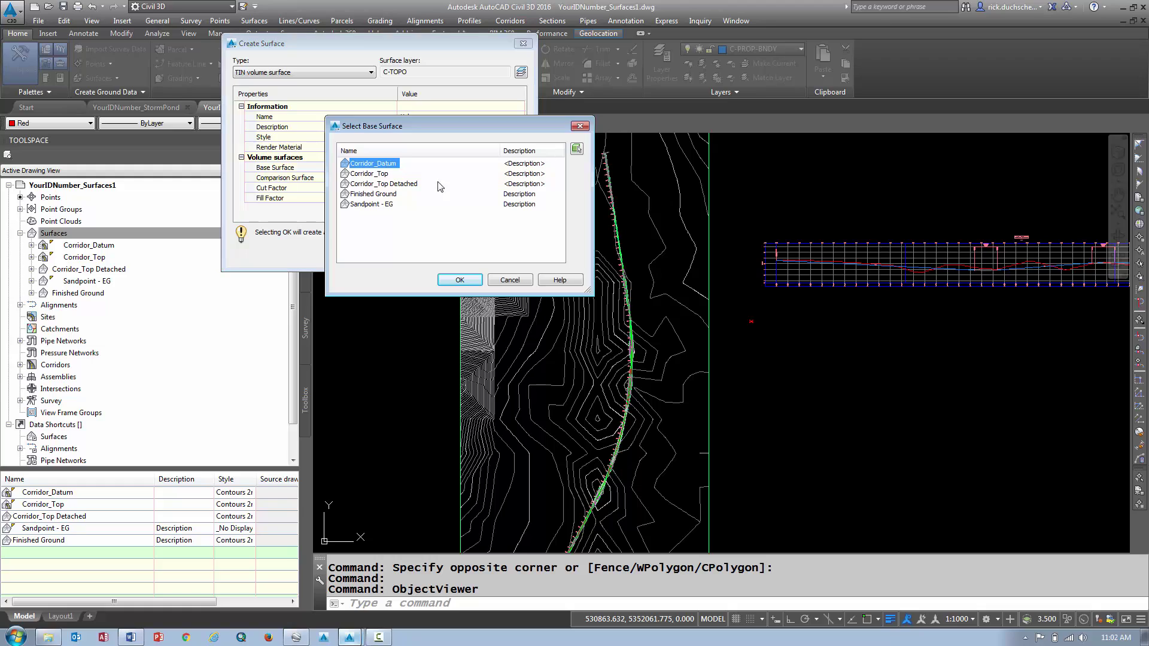
pyautogui.click(370, 204)
pyautogui.click(458, 281)
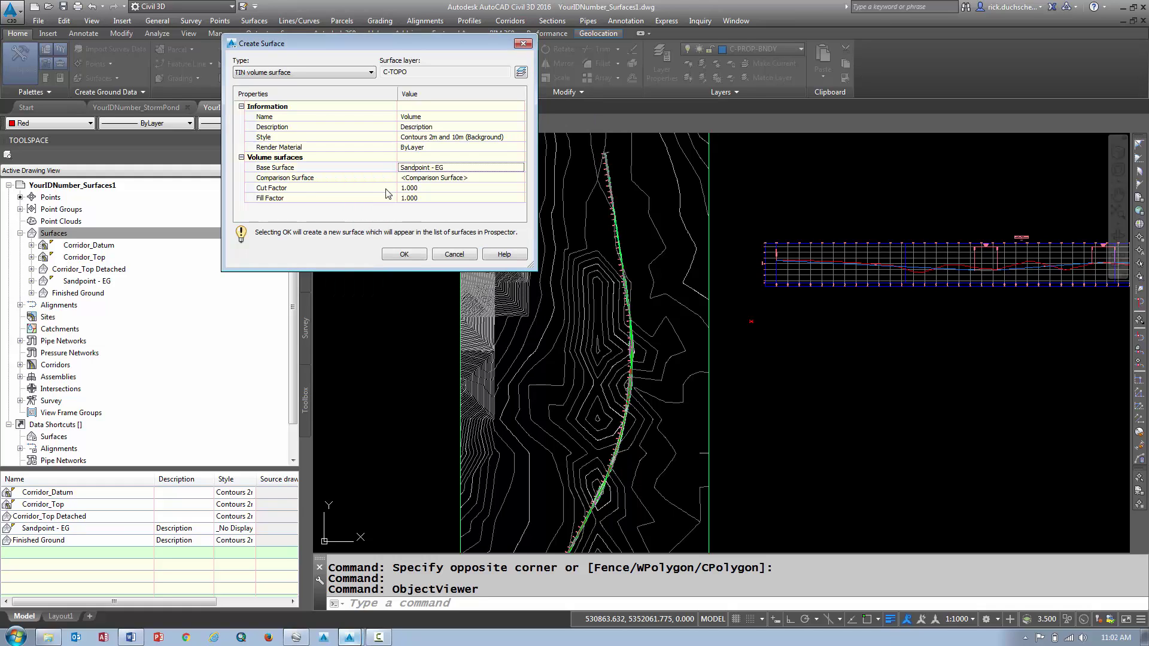
pyautogui.click(482, 178)
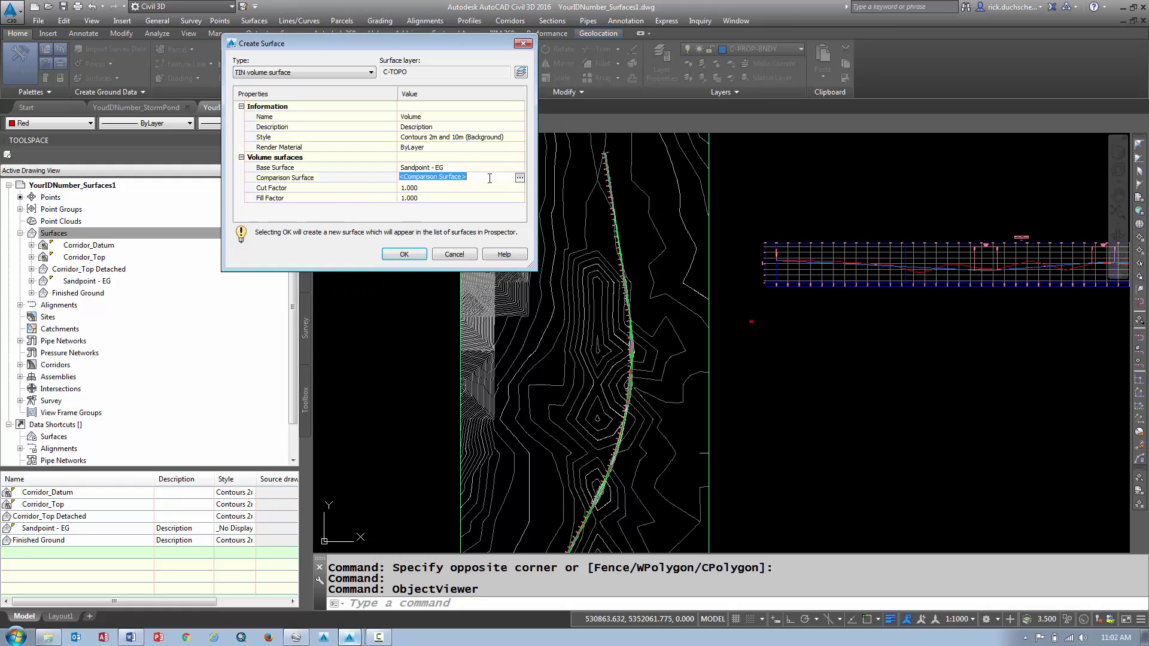
pyautogui.click(519, 179)
pyautogui.click(371, 194)
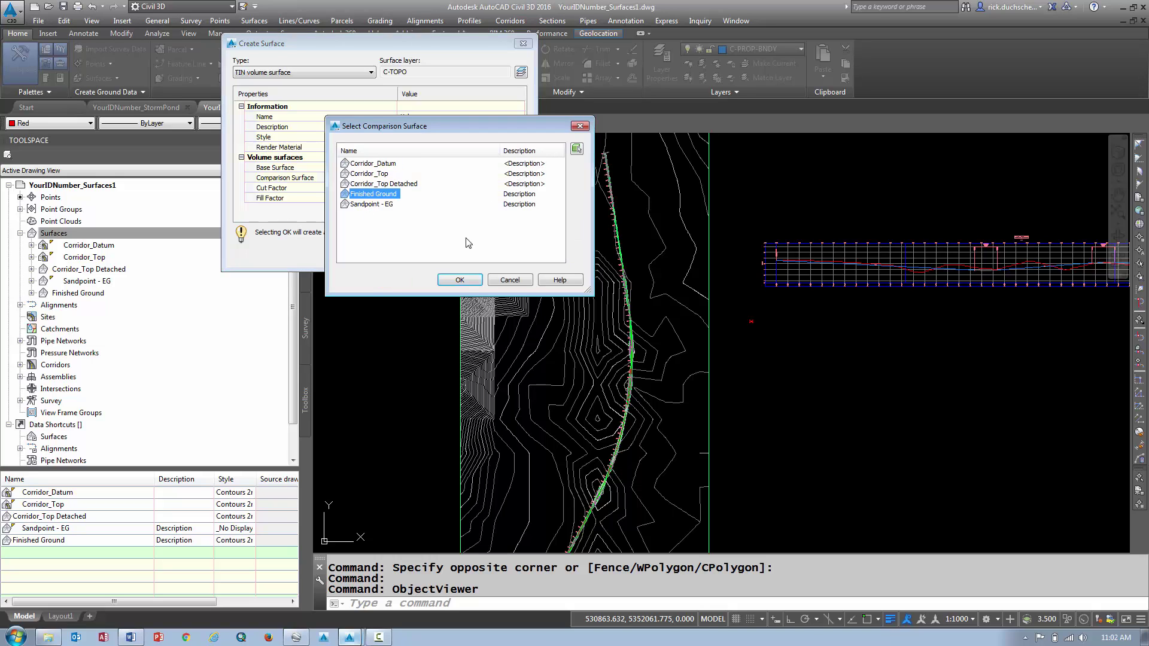
pyautogui.click(459, 280)
pyautogui.click(414, 255)
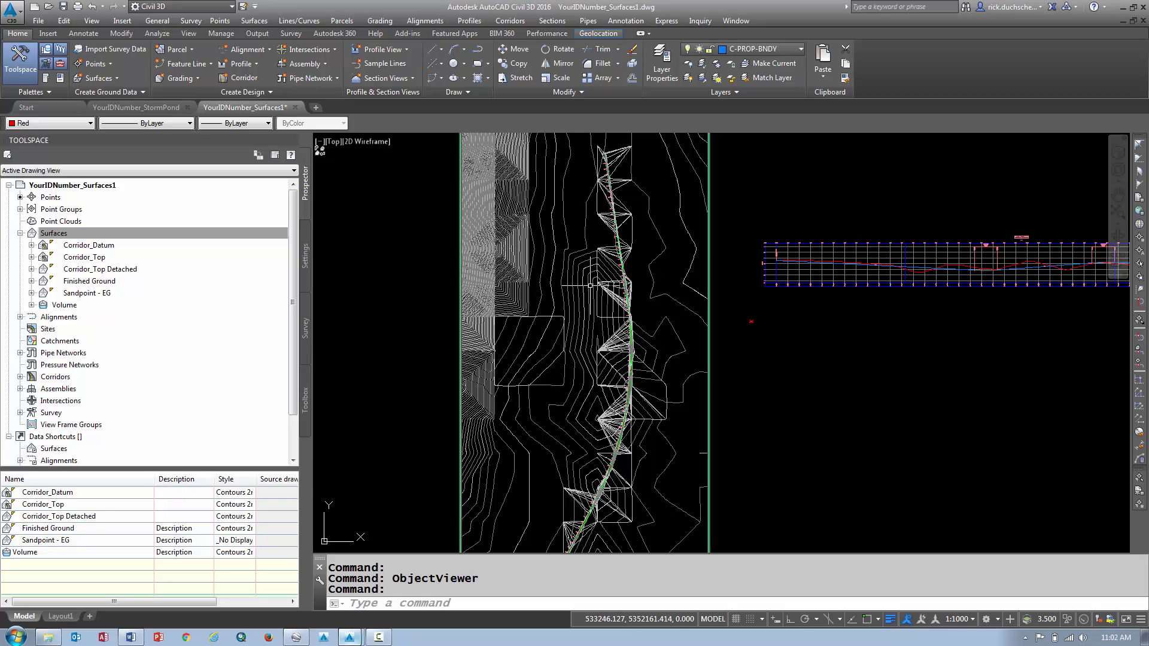
pyautogui.scroll(5, 598, 292)
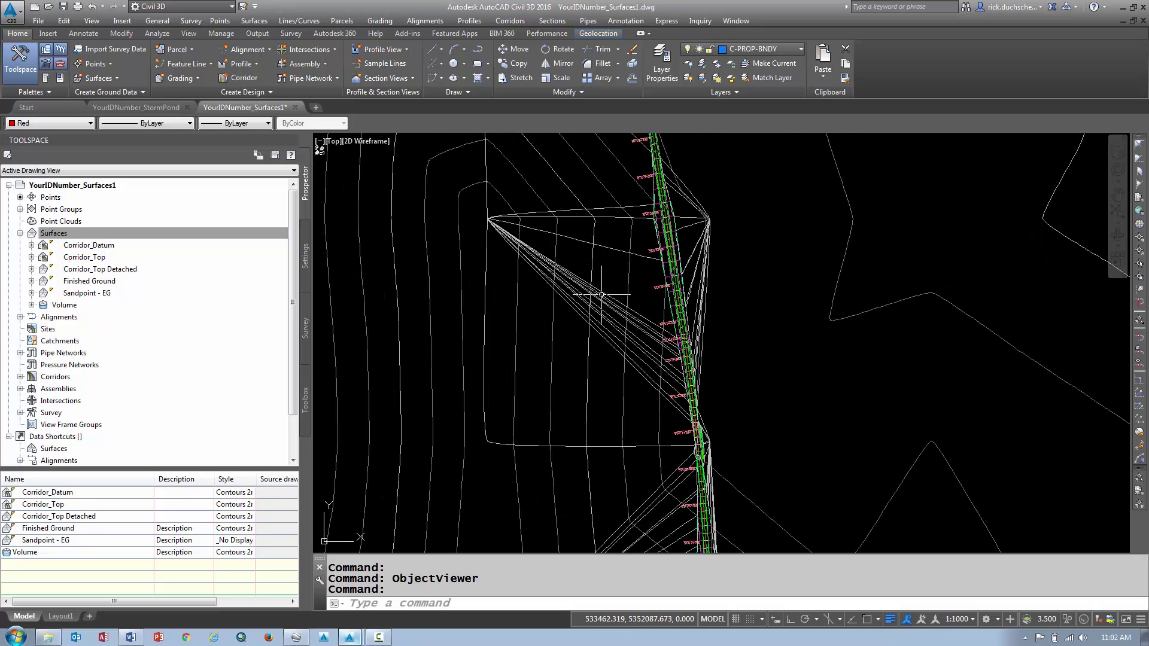
pyautogui.scroll(-4, 610, 322)
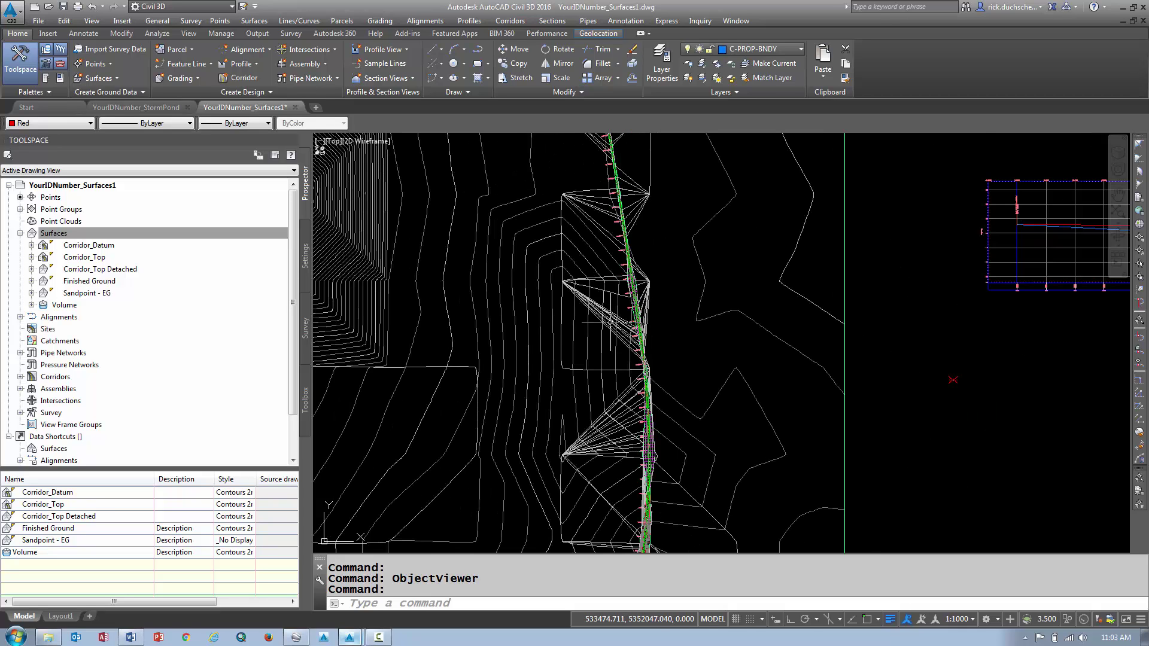
pyautogui.click(595, 311)
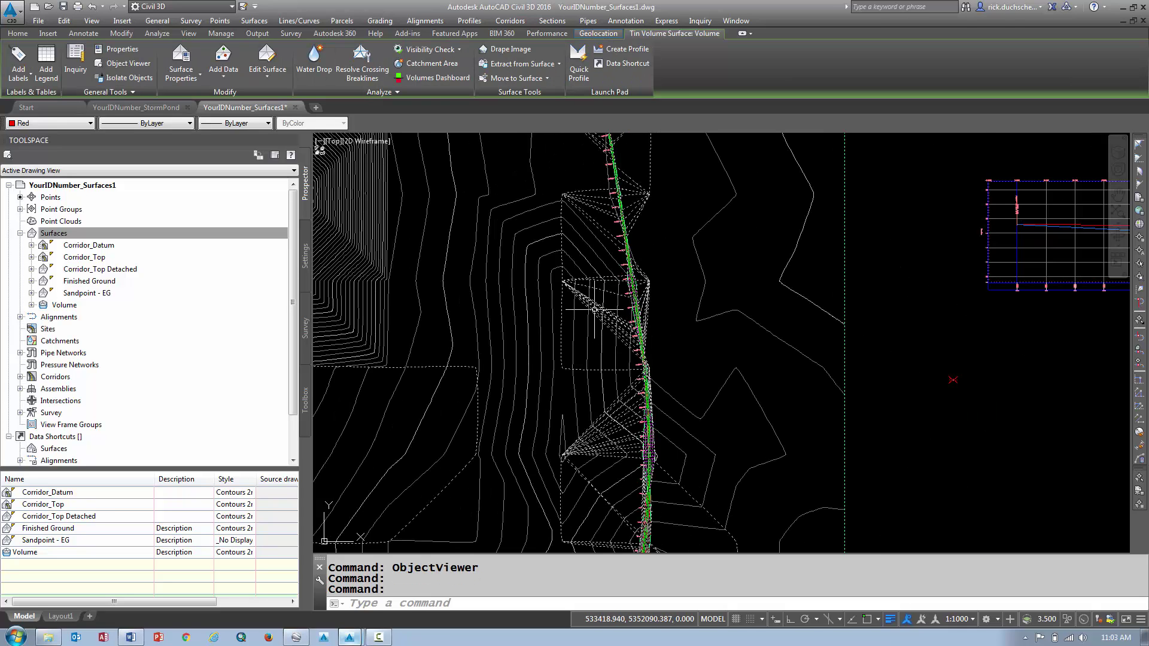
pyautogui.rightClick(595, 311)
pyautogui.click(616, 472)
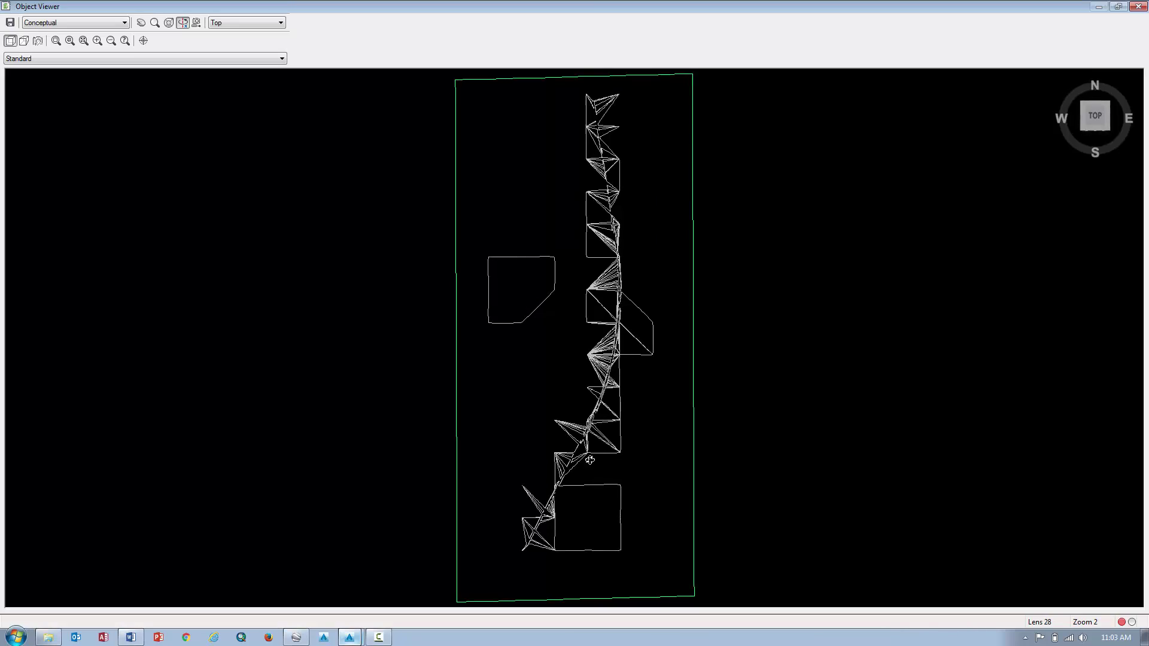
pyautogui.moveTo(590, 453)
pyautogui.mouseDown()
pyautogui.moveTo(590, 464)
pyautogui.moveTo(619, 339)
pyautogui.mouseUp()
pyautogui.scroll(5, 618, 339)
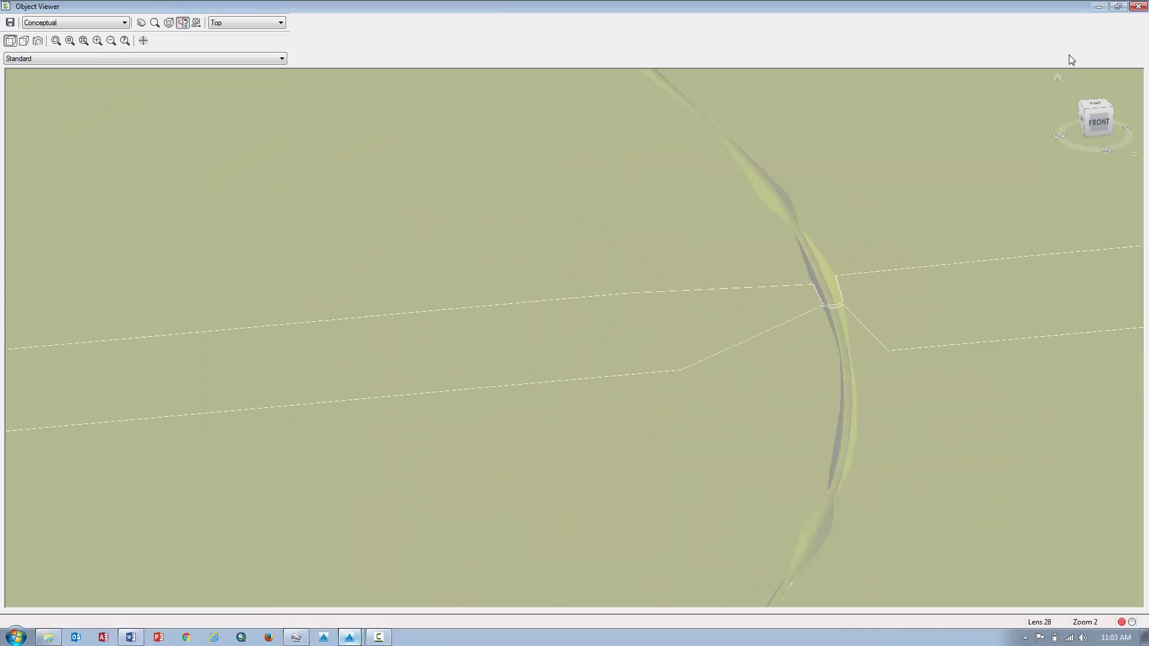
pyautogui.click(1137, 7)
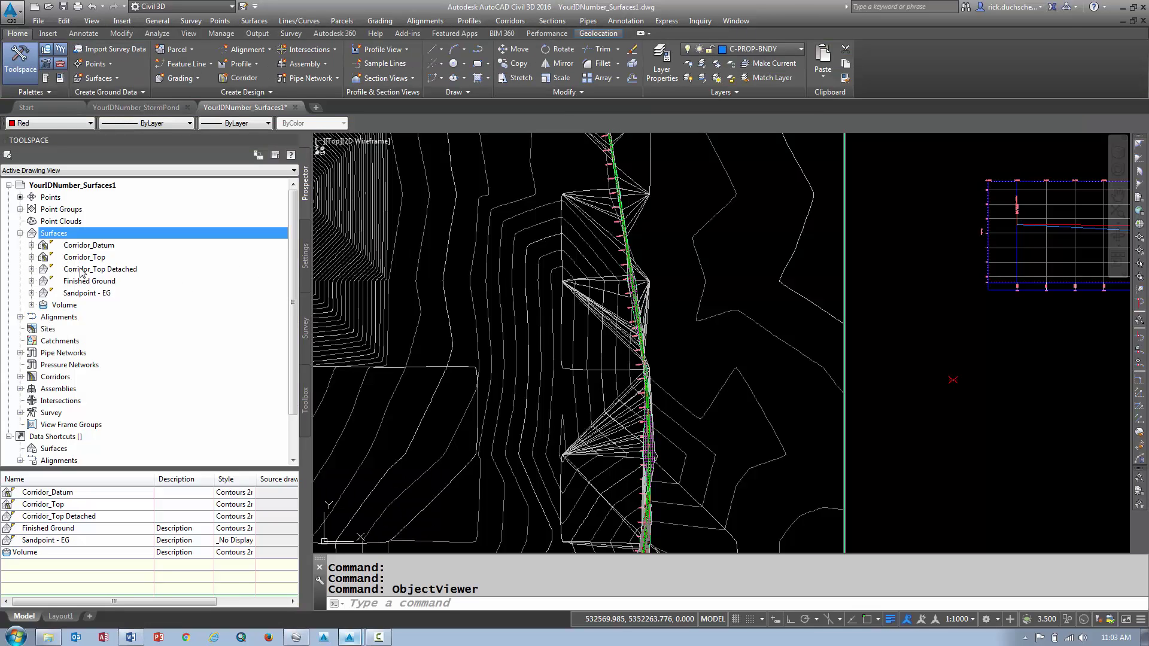
pyautogui.click(63, 307)
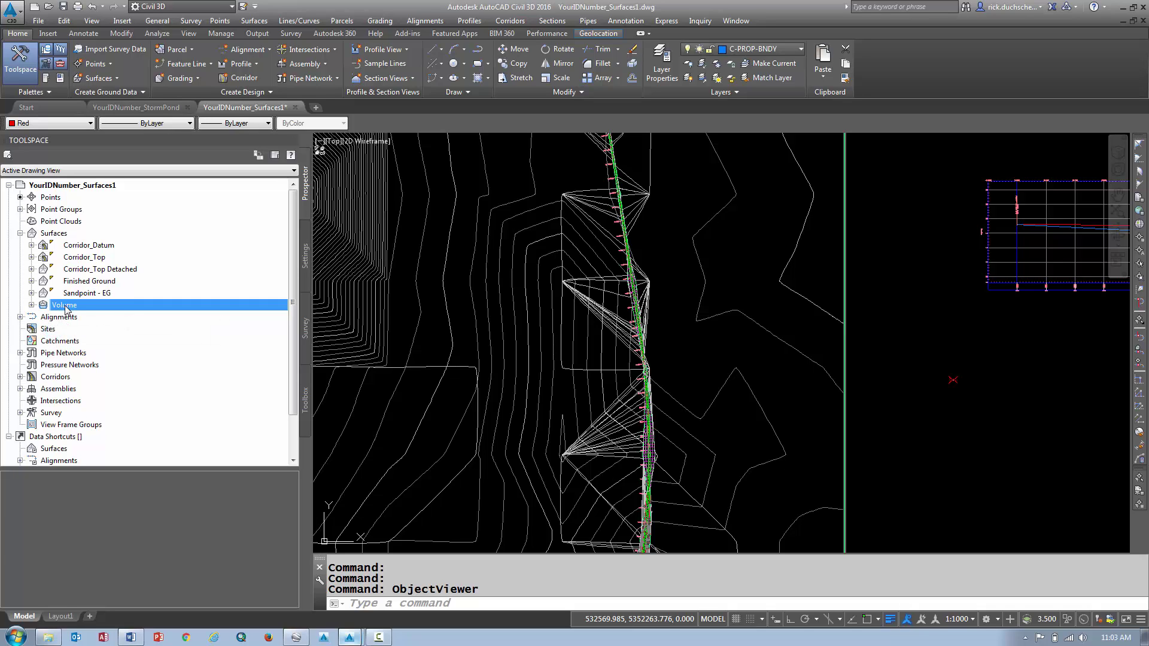
pyautogui.rightClick(66, 310)
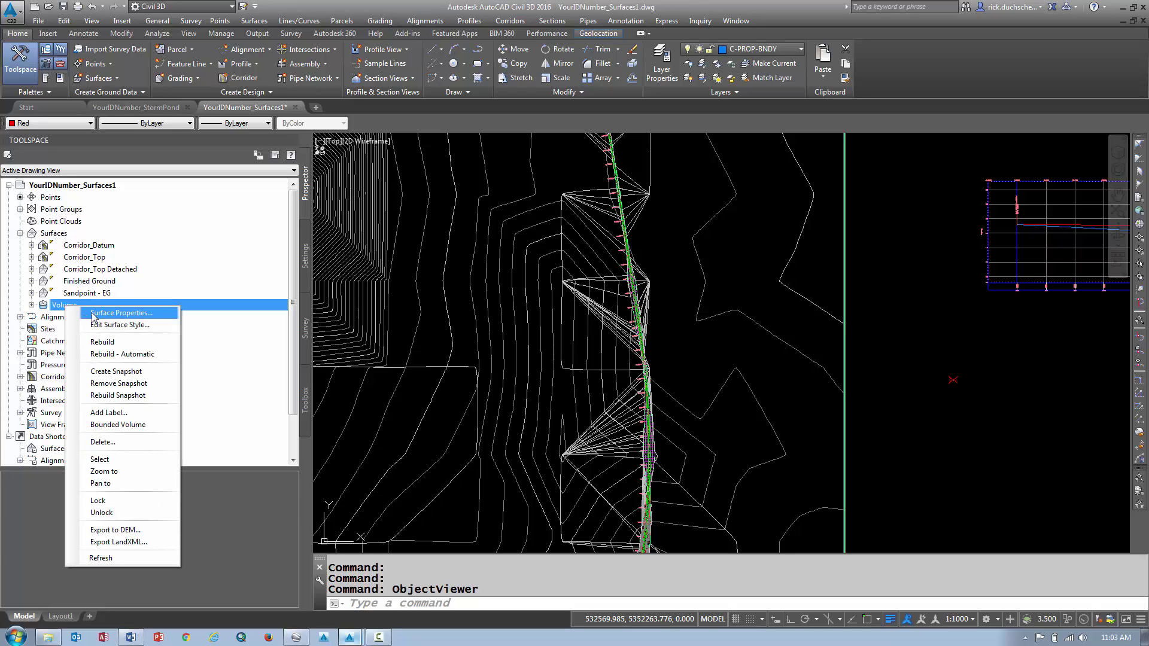
pyautogui.click(93, 313)
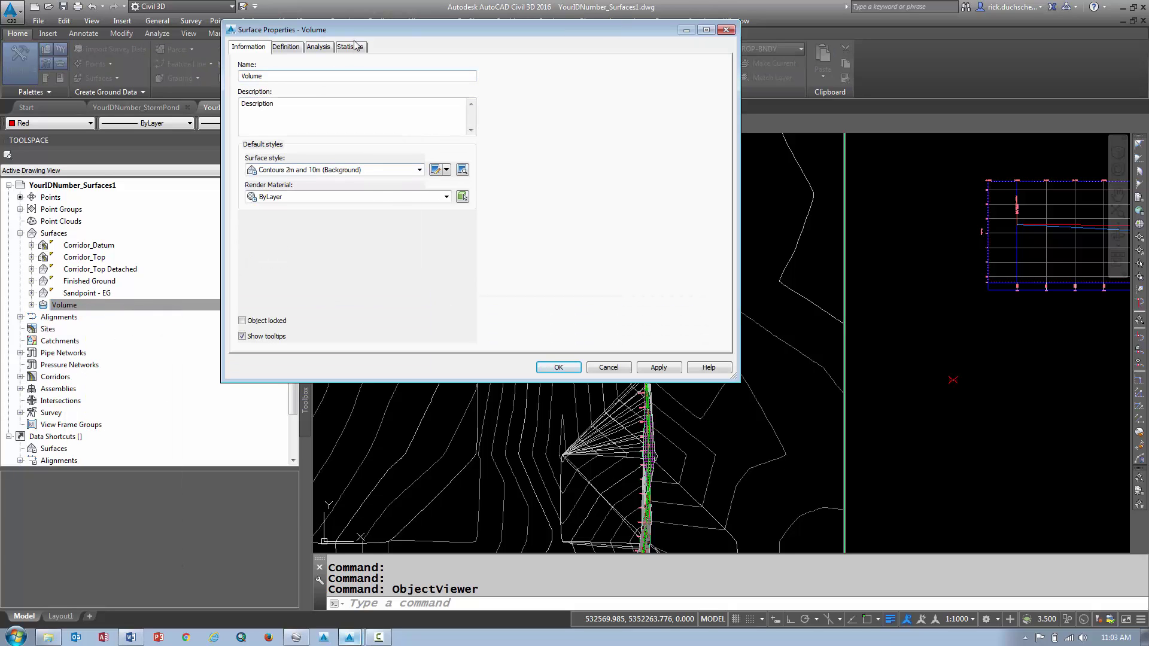
pyautogui.click(353, 48)
pyautogui.click(247, 103)
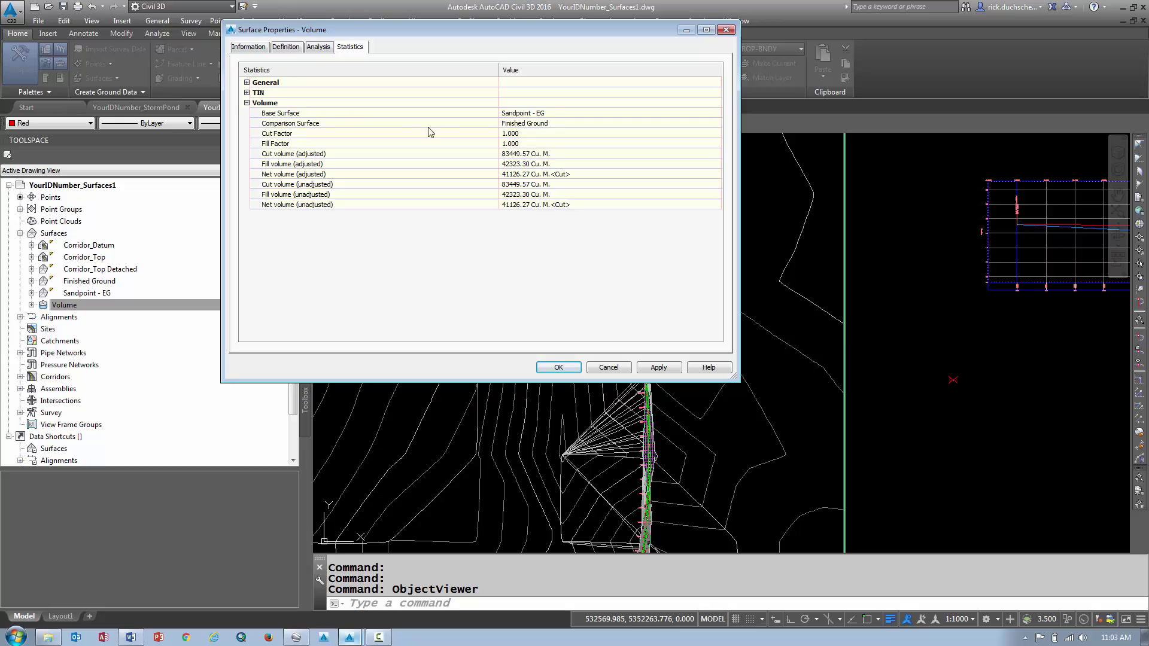
pyautogui.click(283, 206)
pyautogui.click(518, 208)
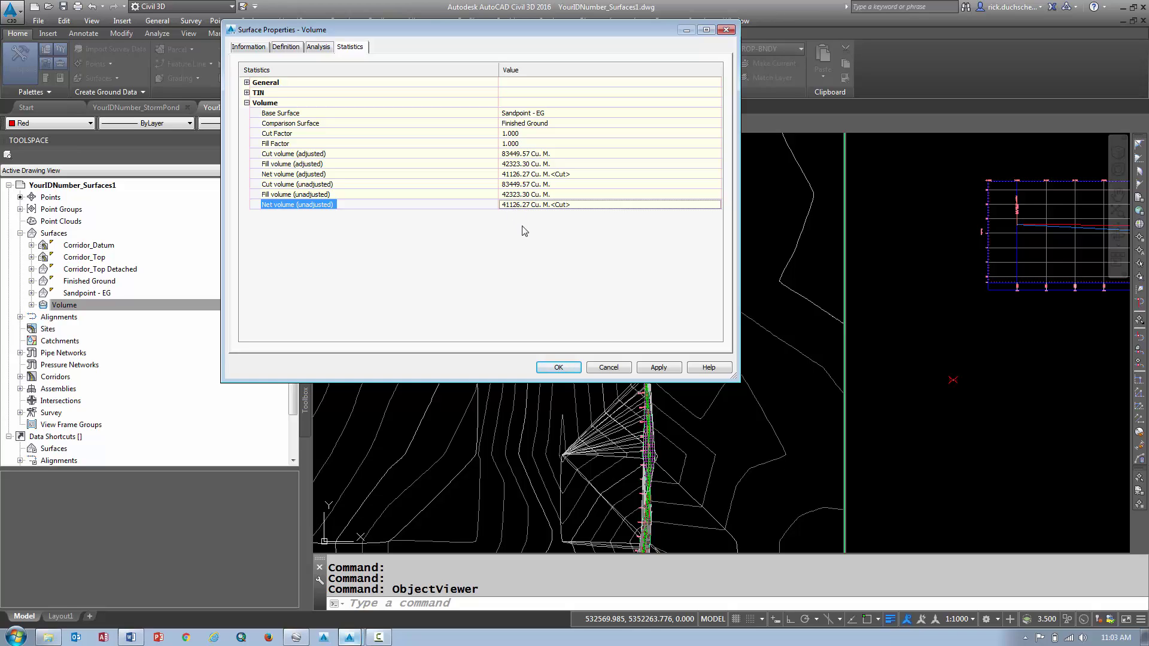
pyautogui.click(609, 368)
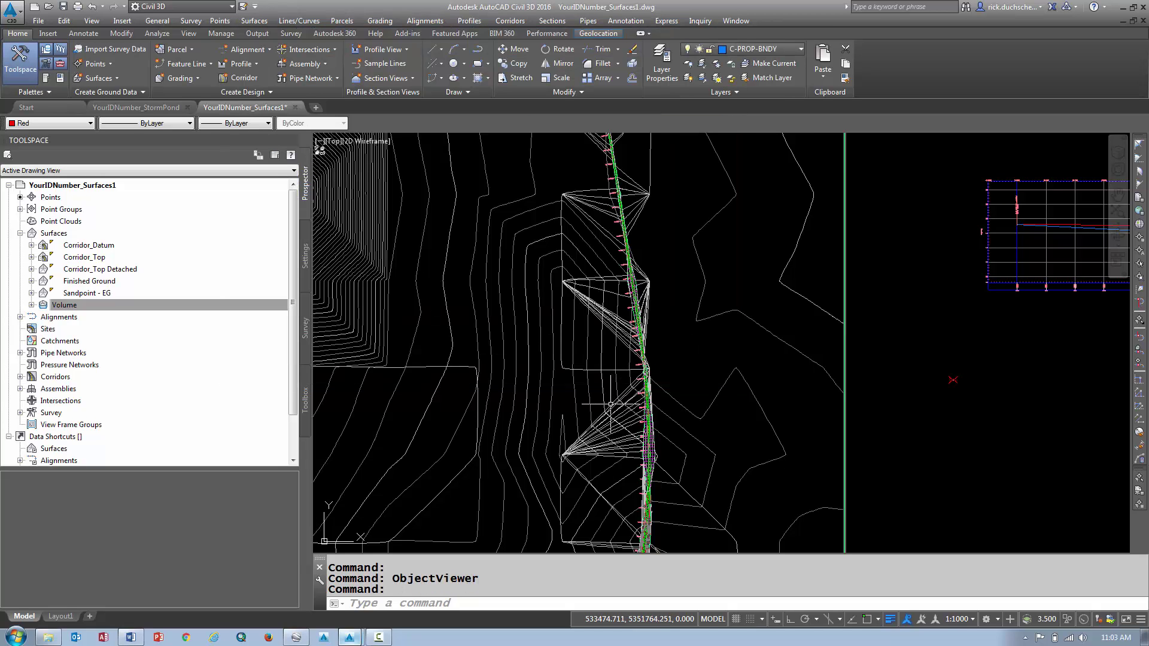
# - Add the Volume surface to the Volumes Dashboard, showing 83449.57 cut, 42323.30 fill, 41126.27 net cut
pyautogui.moveTo(610, 410)
pyautogui.click(610, 411)
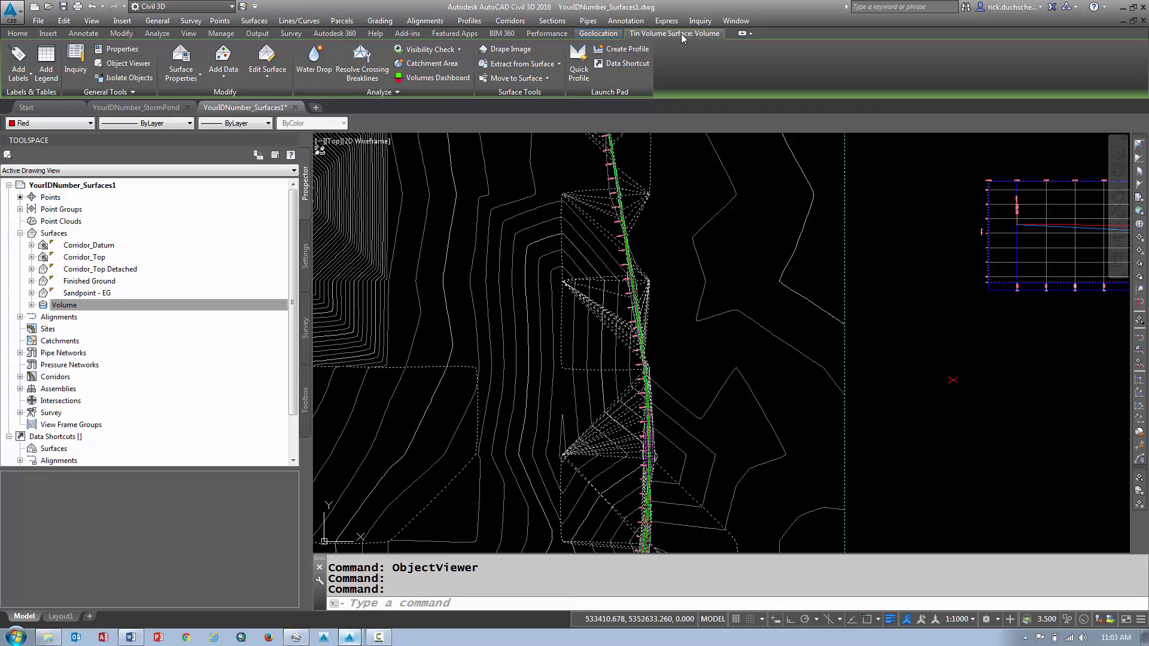
pyautogui.click(419, 79)
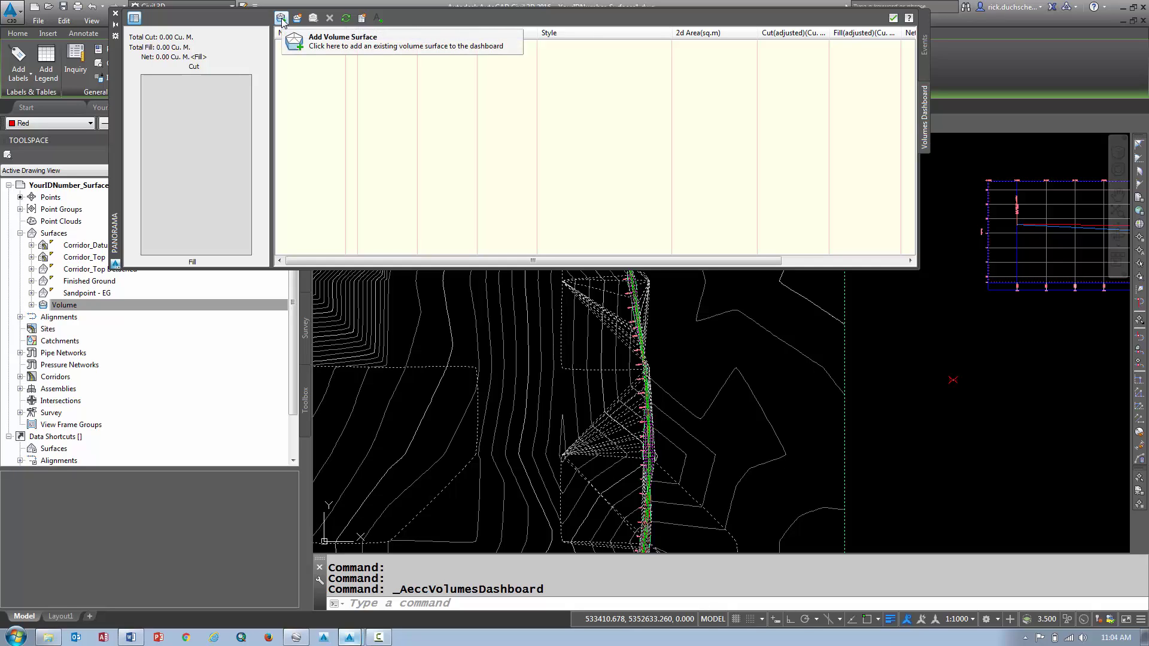
pyautogui.click(282, 19)
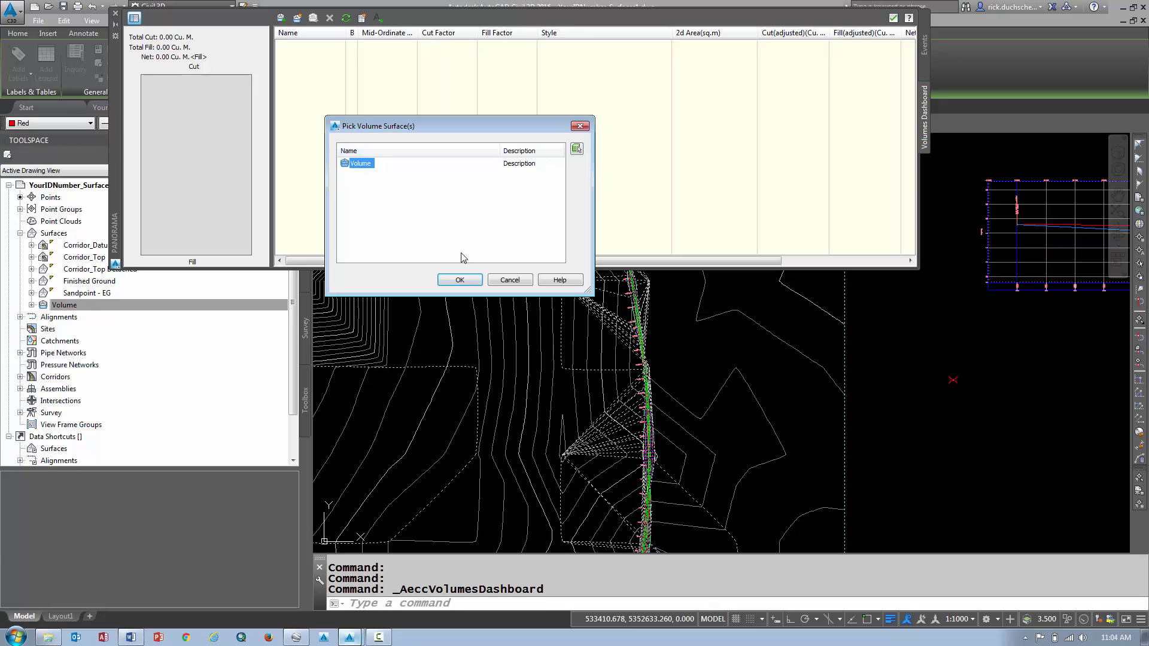
pyautogui.click(458, 281)
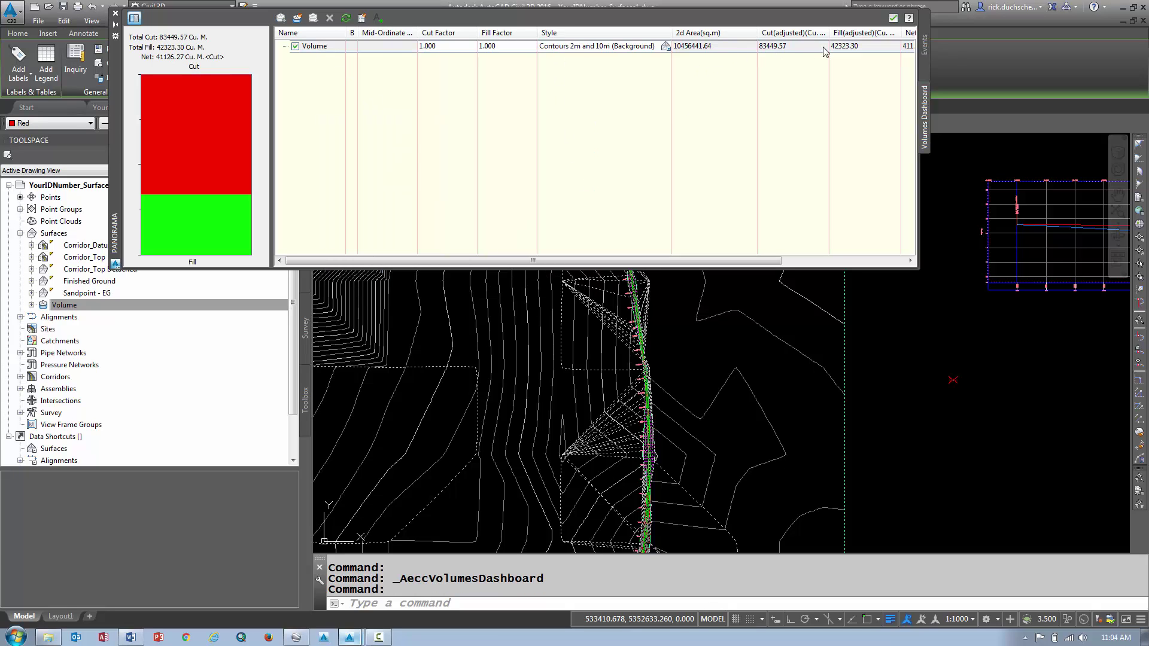
pyautogui.moveTo(772, 260); pyautogui.dragTo(605, 251)
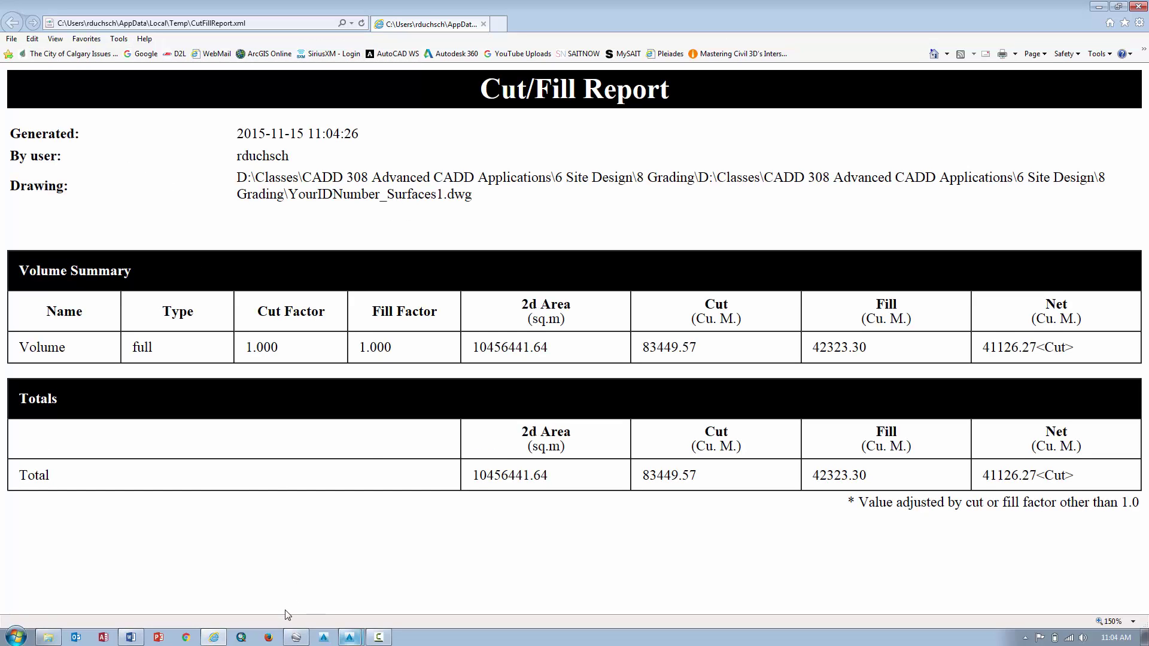
# - Bring up the File menu of the Cut/Fill Report to reach the printing options
pyautogui.click(11, 39)
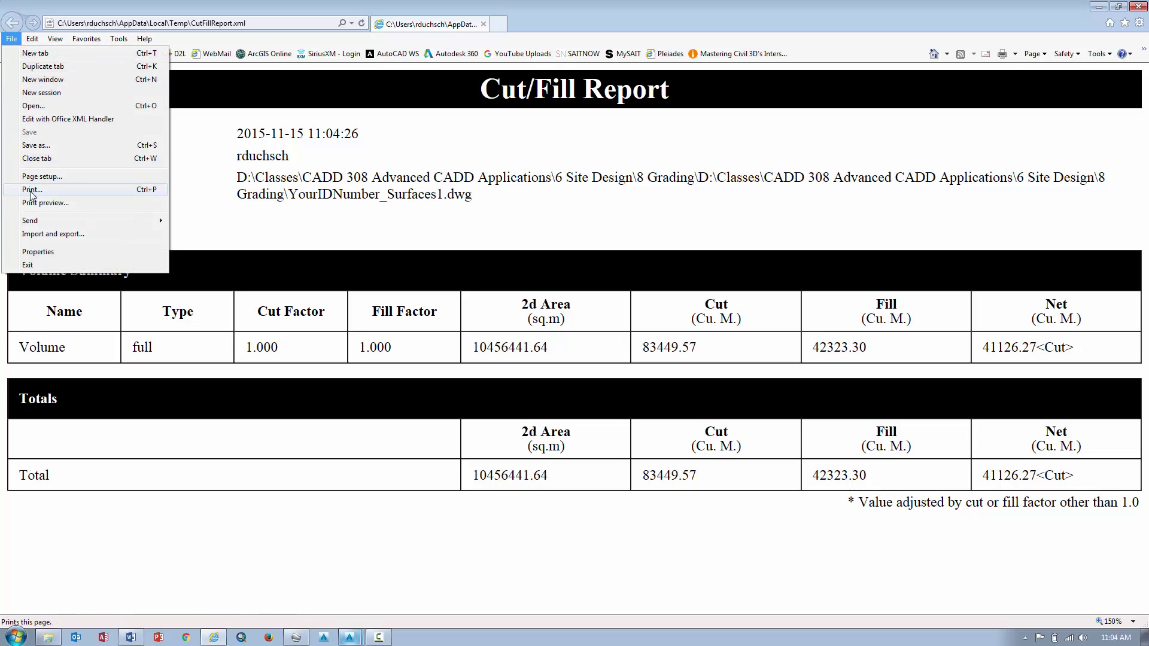